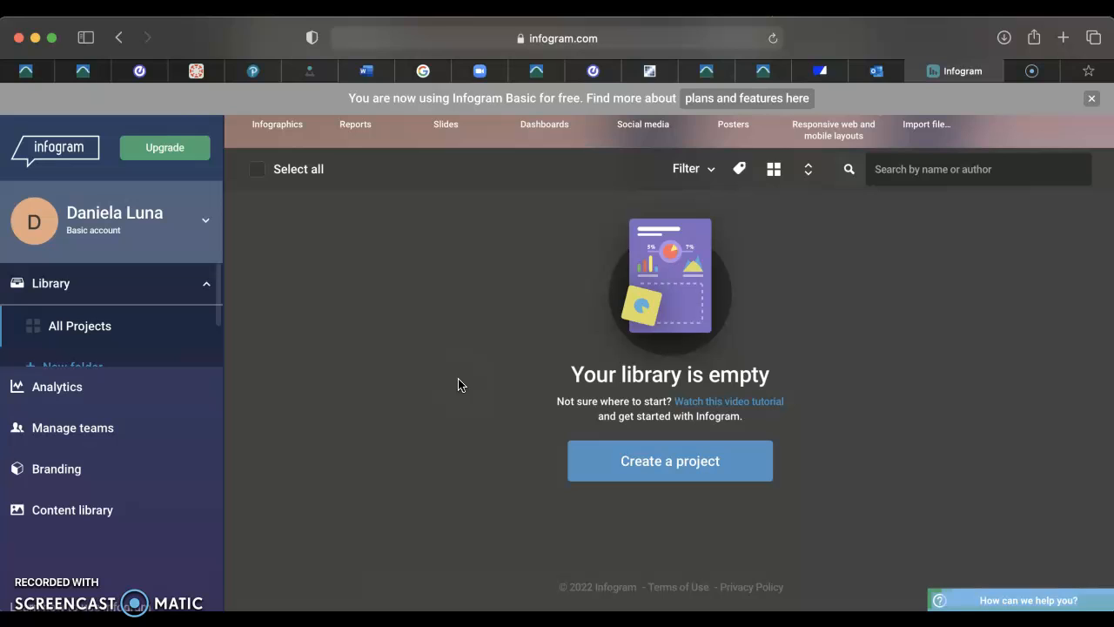
left_click(420, 247)
left_click(406, 228)
left_click(416, 238)
Create a new public project from the blank template named Energy Light Count in School.
left_click(661, 461)
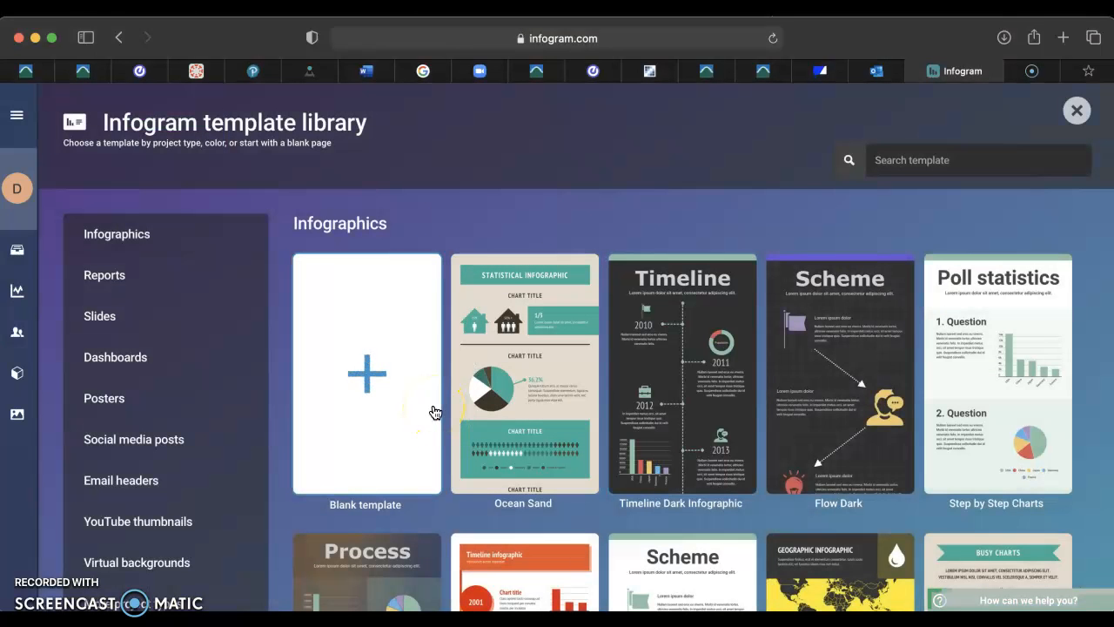
left_click(376, 374)
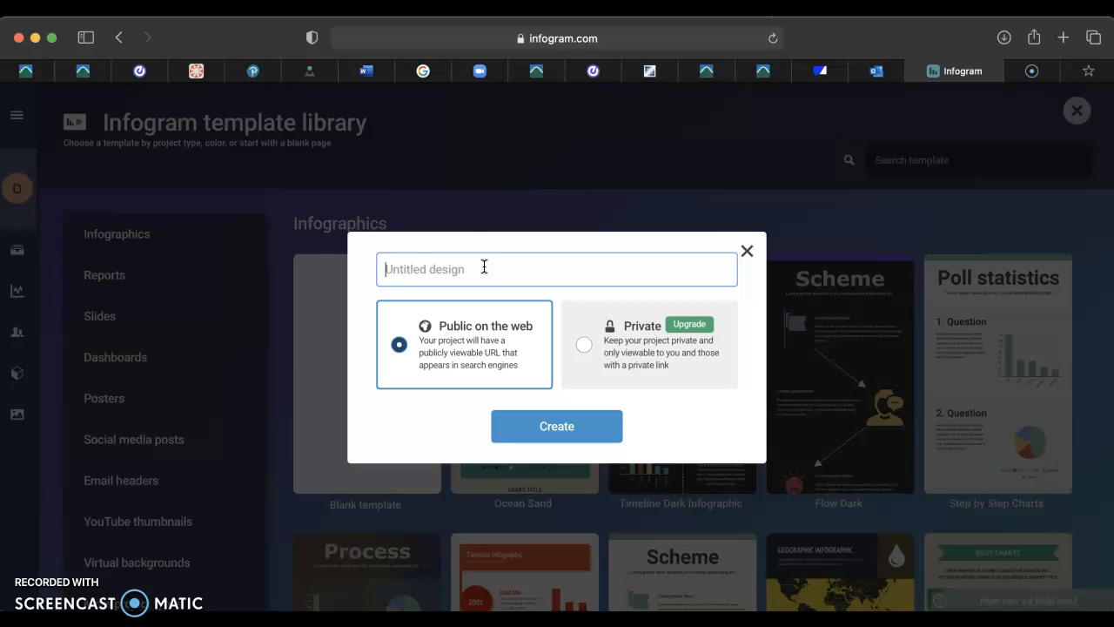
type("Energy Light Countin Sc")
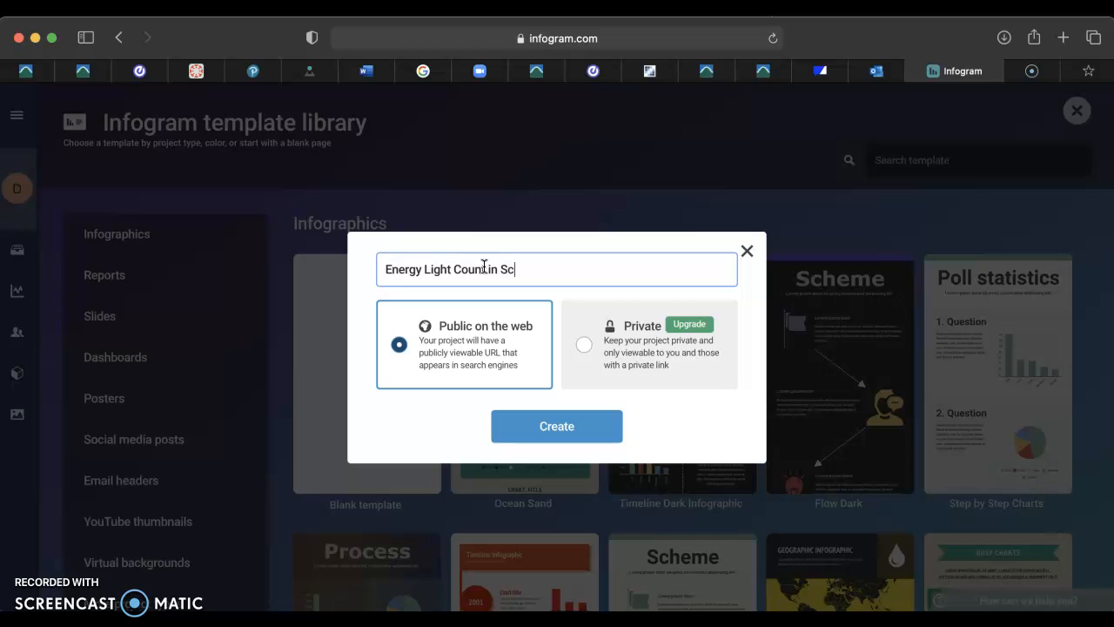
type("hool")
left_click(569, 426)
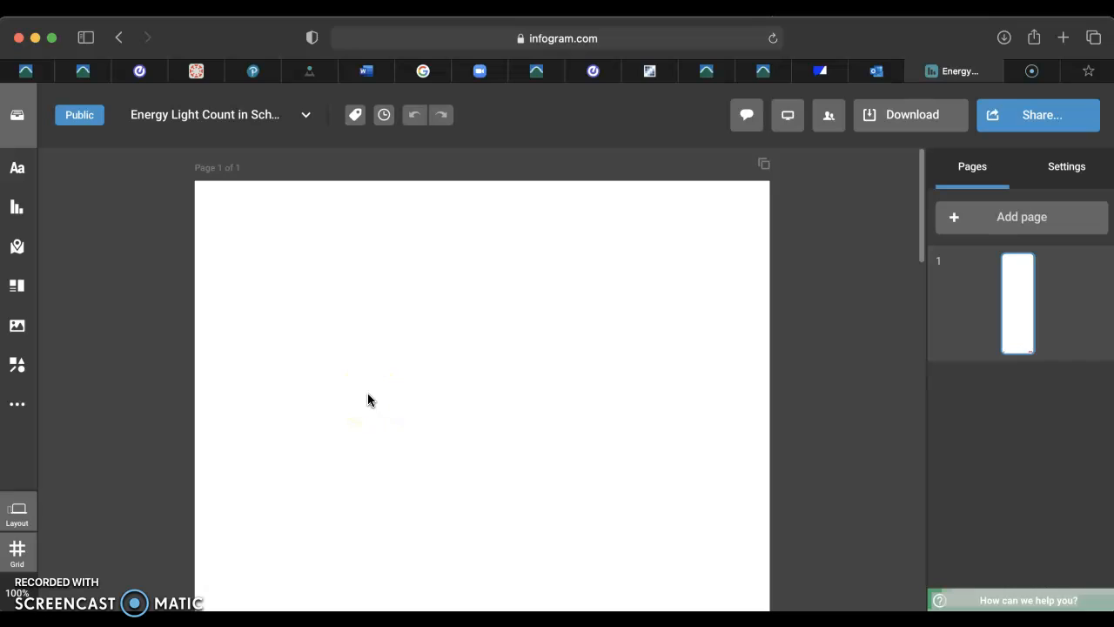
Insert a Column chart onto the blank page and close the chart panel.
left_click(413, 353)
left_click(382, 260)
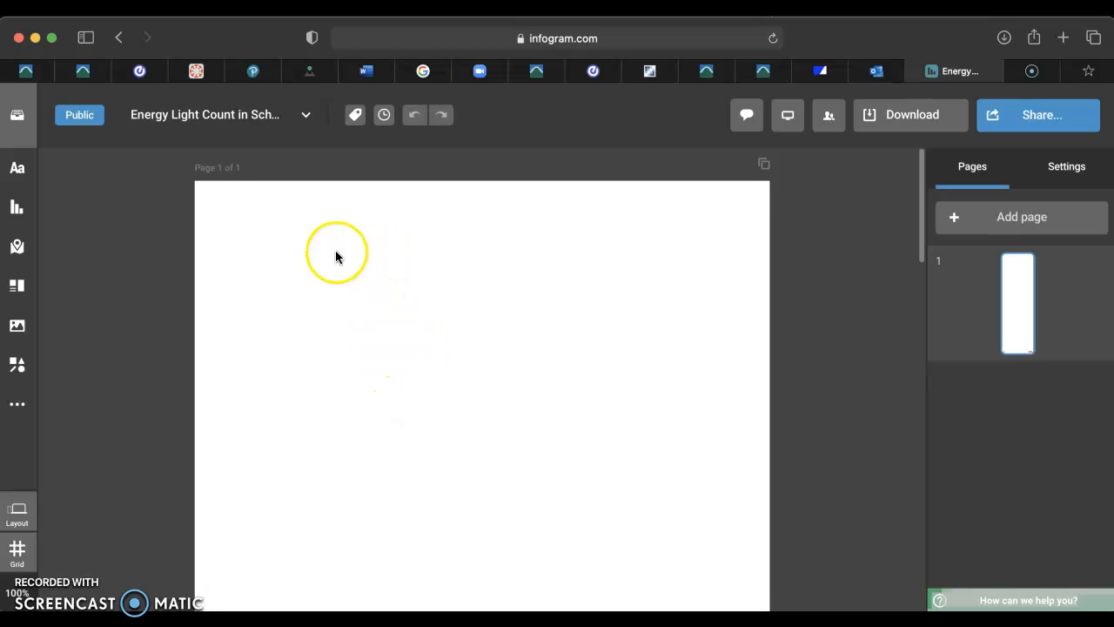
left_click(27, 214)
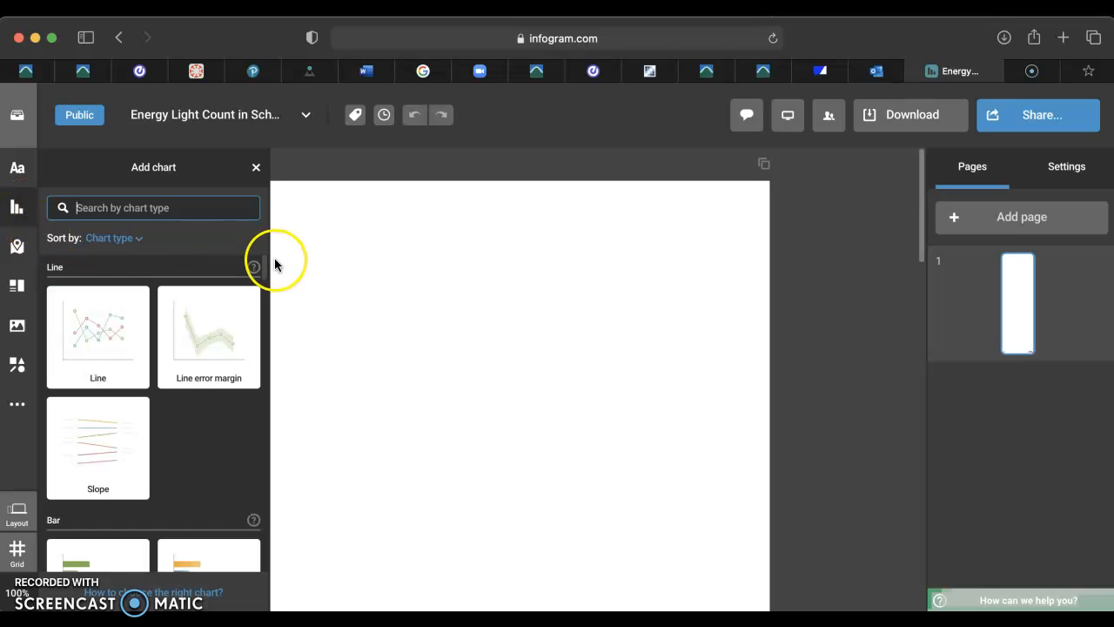
scroll(267, 264, "down", 3)
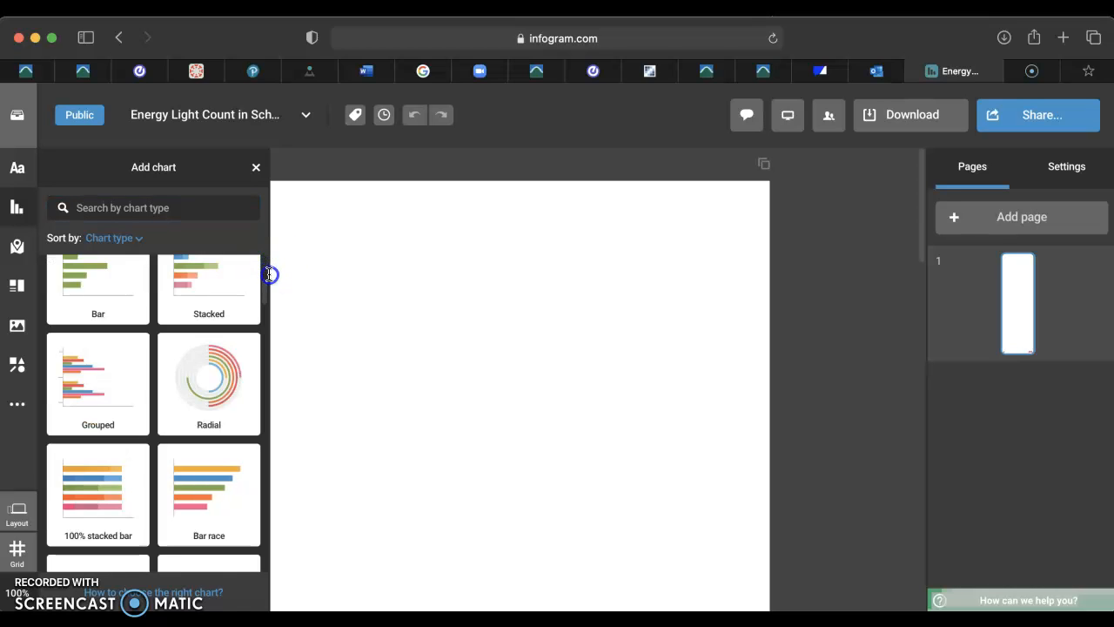
scroll(267, 289, "down", 3)
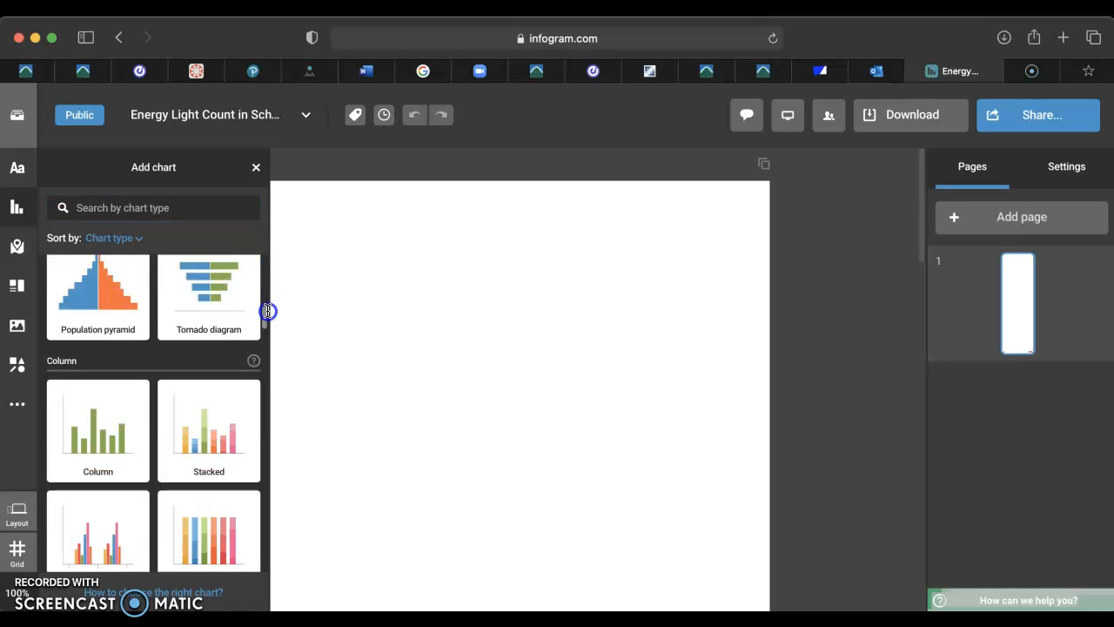
mouse_move(264, 316)
left_mouse_down()
mouse_move(267, 365)
mouse_move(253, 259)
mouse_move(257, 335)
mouse_move(252, 322)
left_mouse_up()
mouse_move(112, 349)
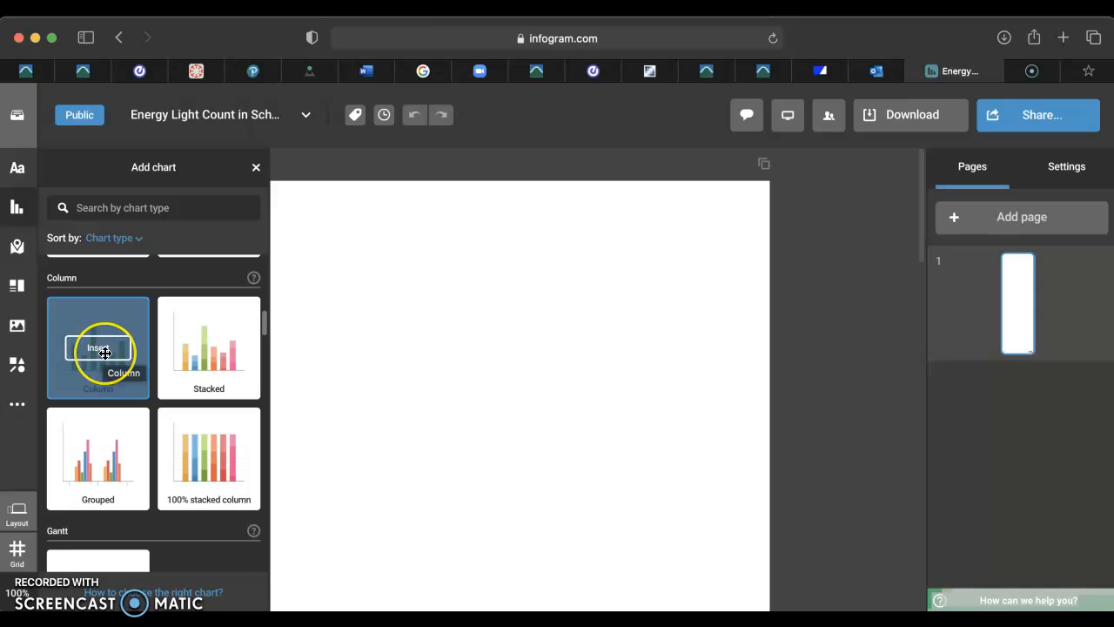
left_click(102, 352)
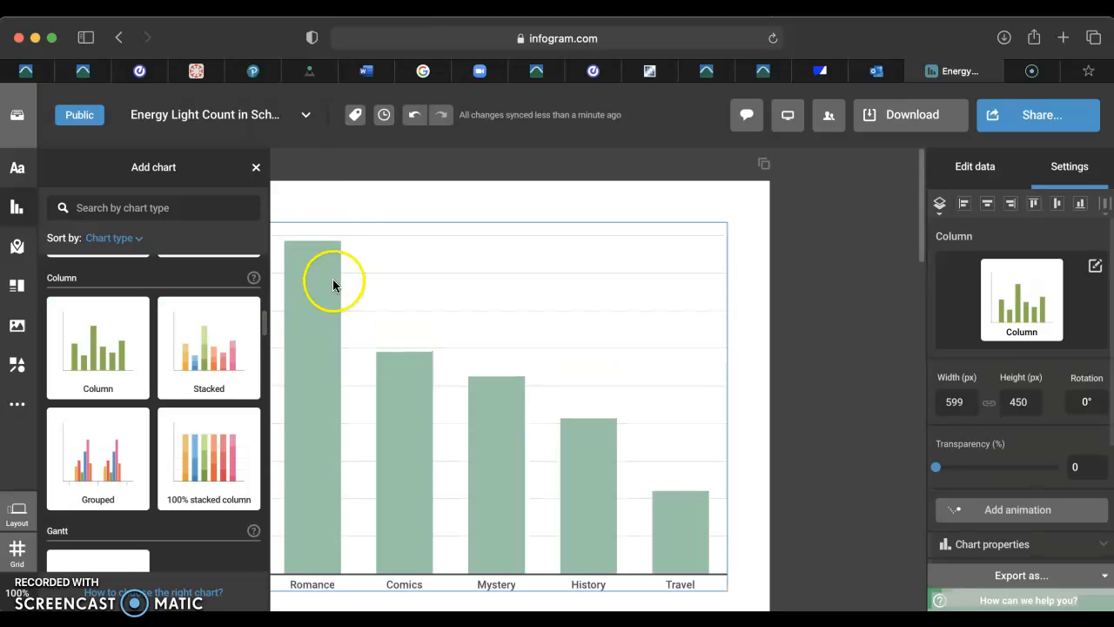
left_click(255, 170)
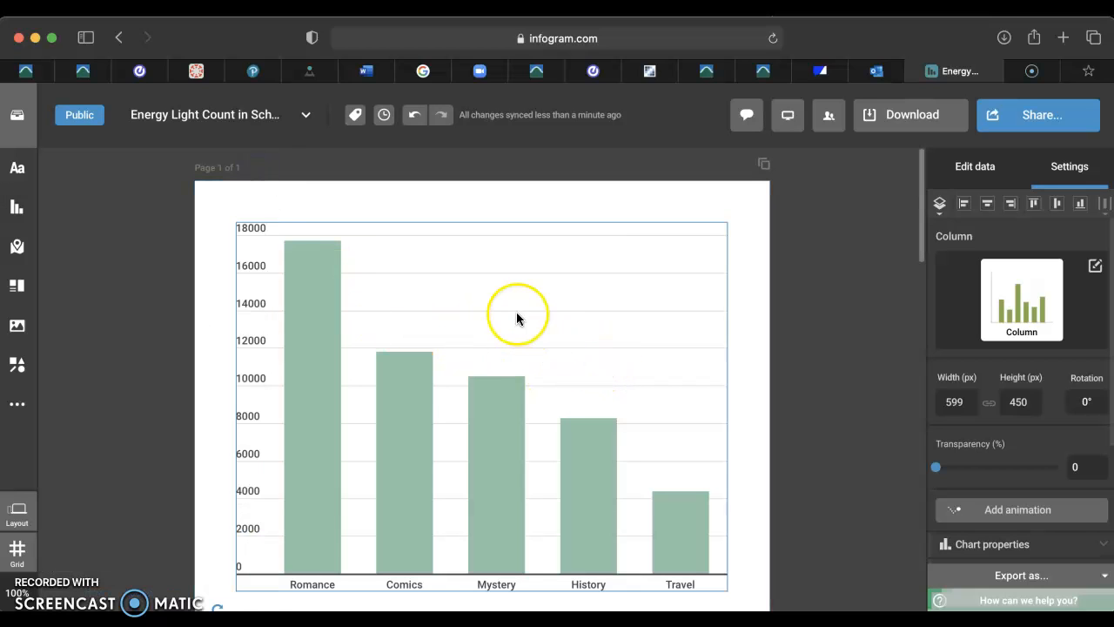
Open the chart's data sheet and rename the value column header to Lights.
double_click(456, 336)
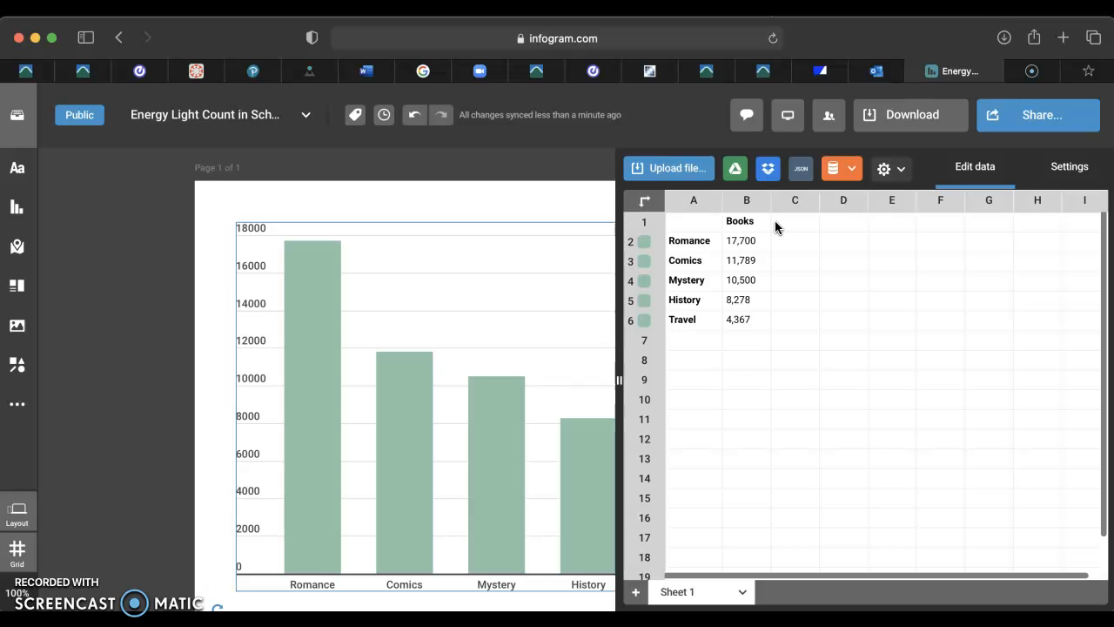
left_click(734, 242)
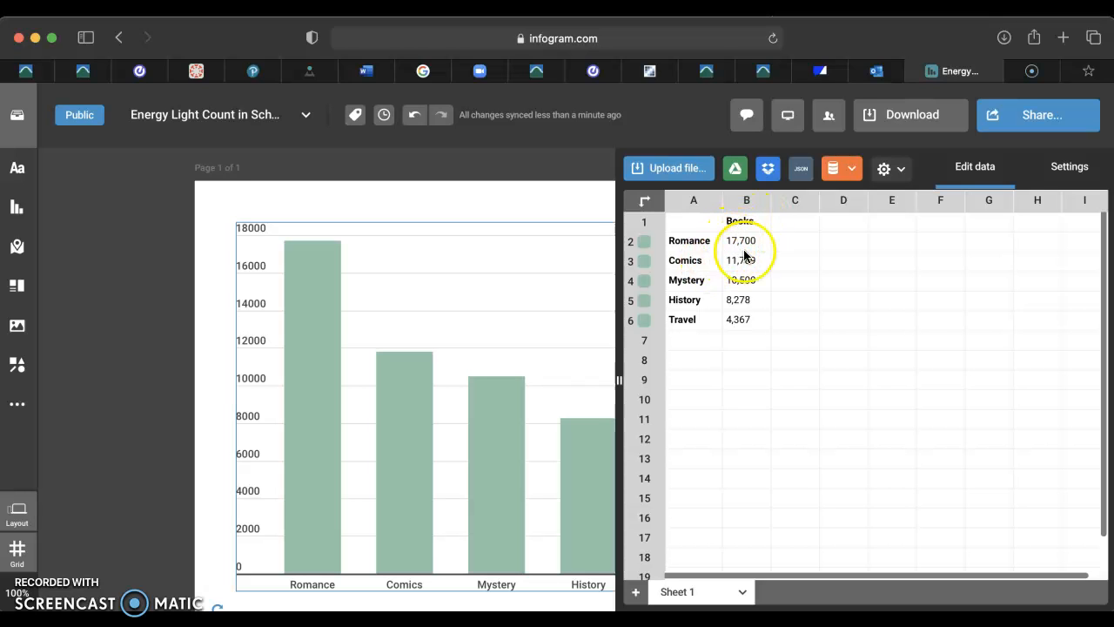
double_click(754, 226)
key("BackSpace")
key("BackSpace")
key("BackSpace")
key("BackSpace")
key("BackSpace")
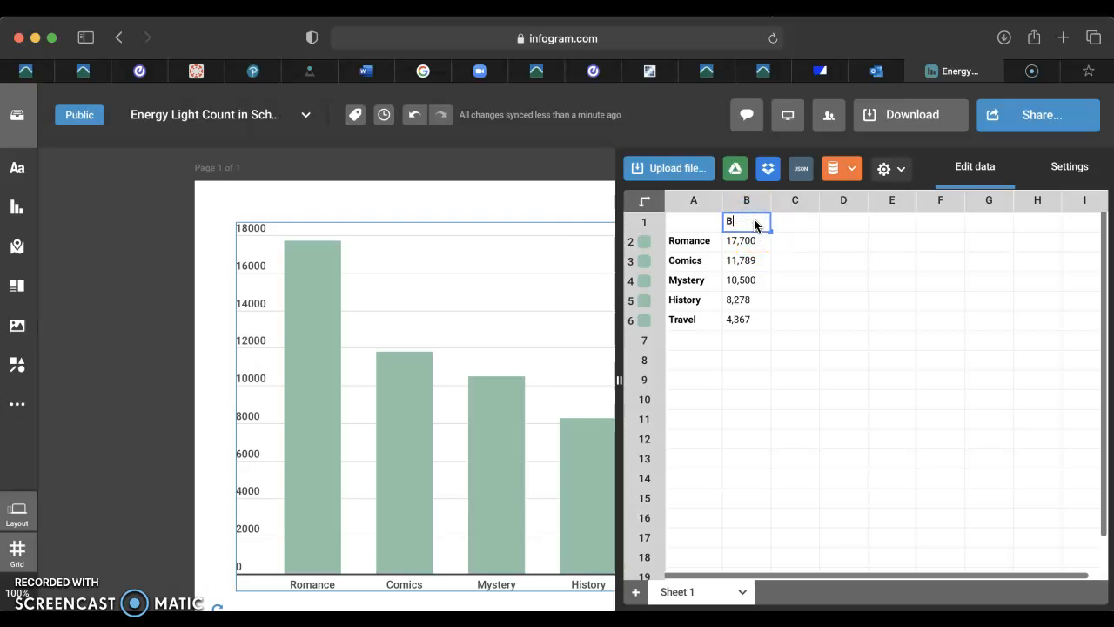
type("Lights")
Rename the first two category labels to Gym and Lunch Room.
left_click(710, 243)
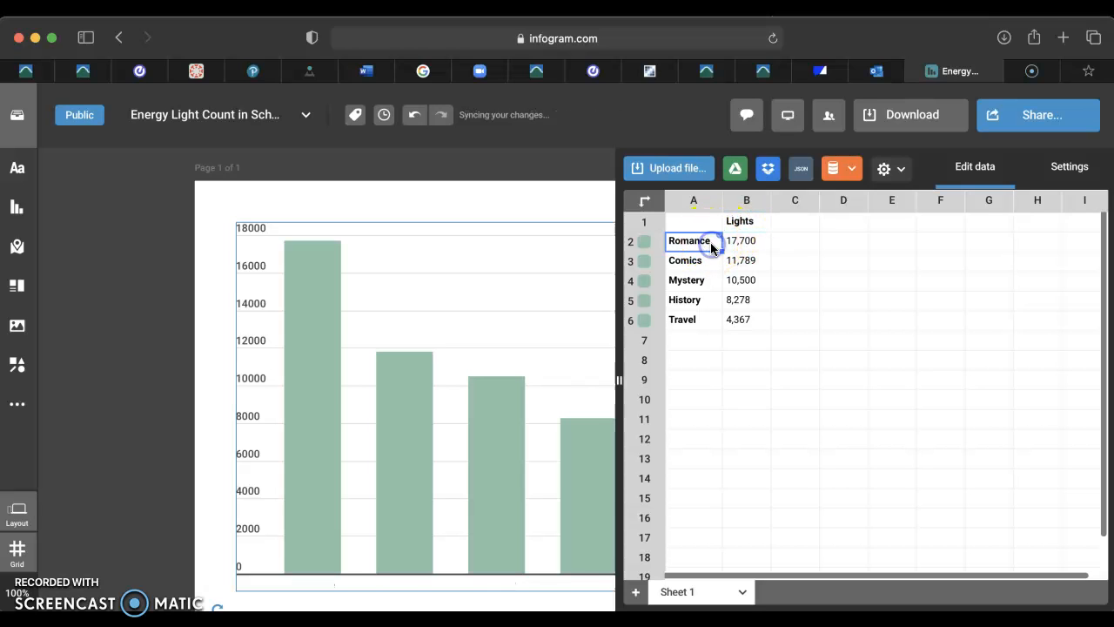
key("BackSpace")
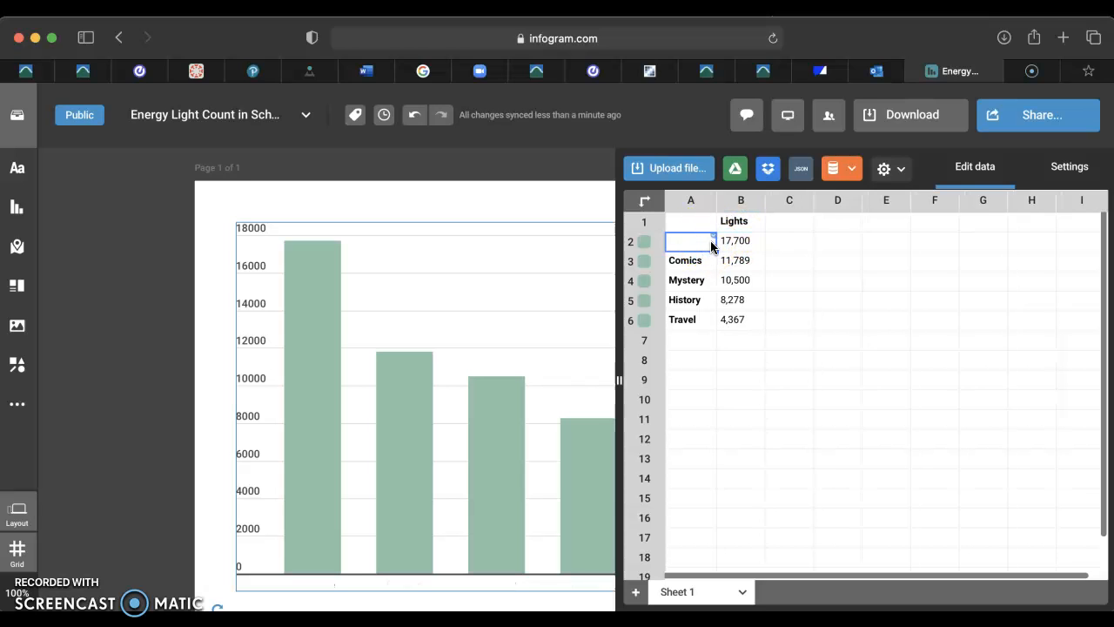
type("Gym")
left_click(711, 262)
key("BackSpace")
type("Lunch Room")
Rename the third and fourth category labels to Library and Computer Room.
left_click(702, 281)
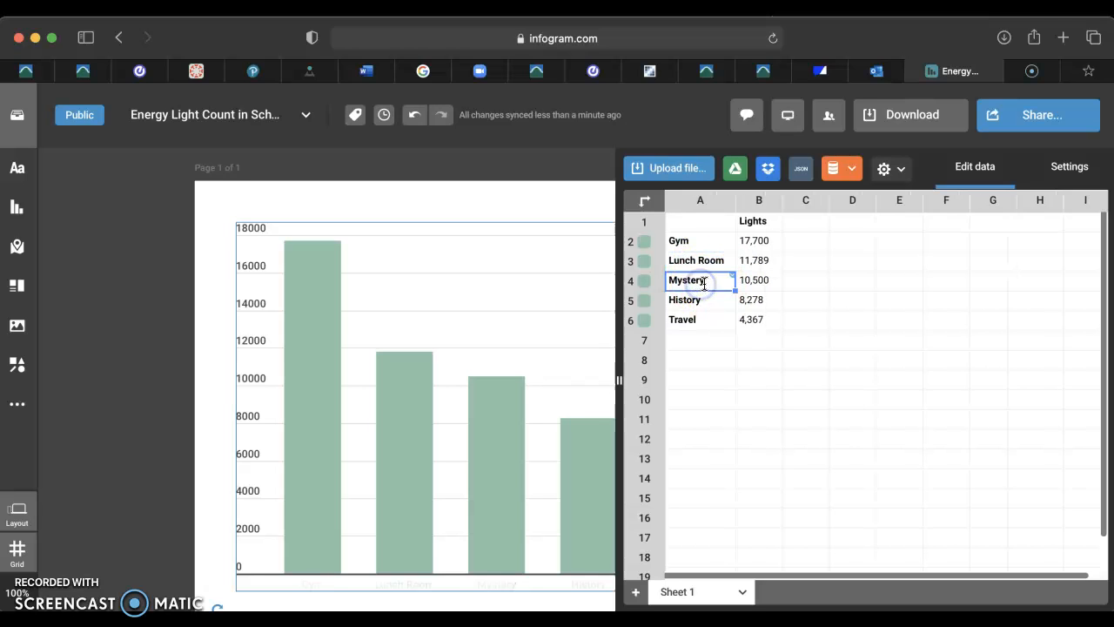
key("BackSpace")
type("Library")
left_click(706, 300)
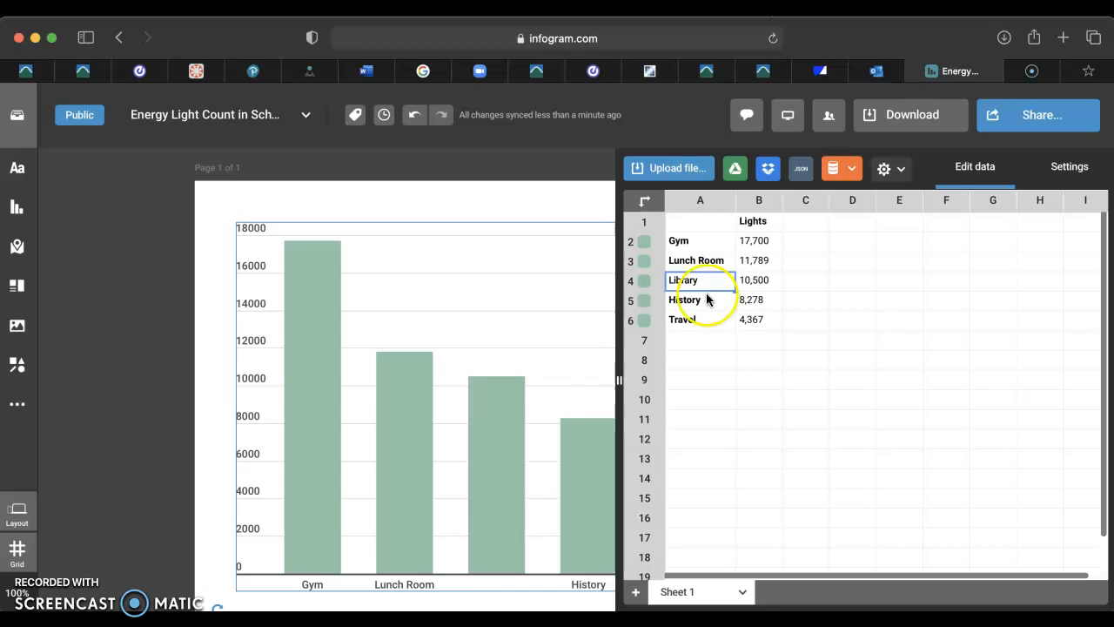
key("BackSpace")
key("BackSpace")
key("BackSpace")
key("BackSpace")
key("BackSpace")
key("BackSpace")
key("BackSpace")
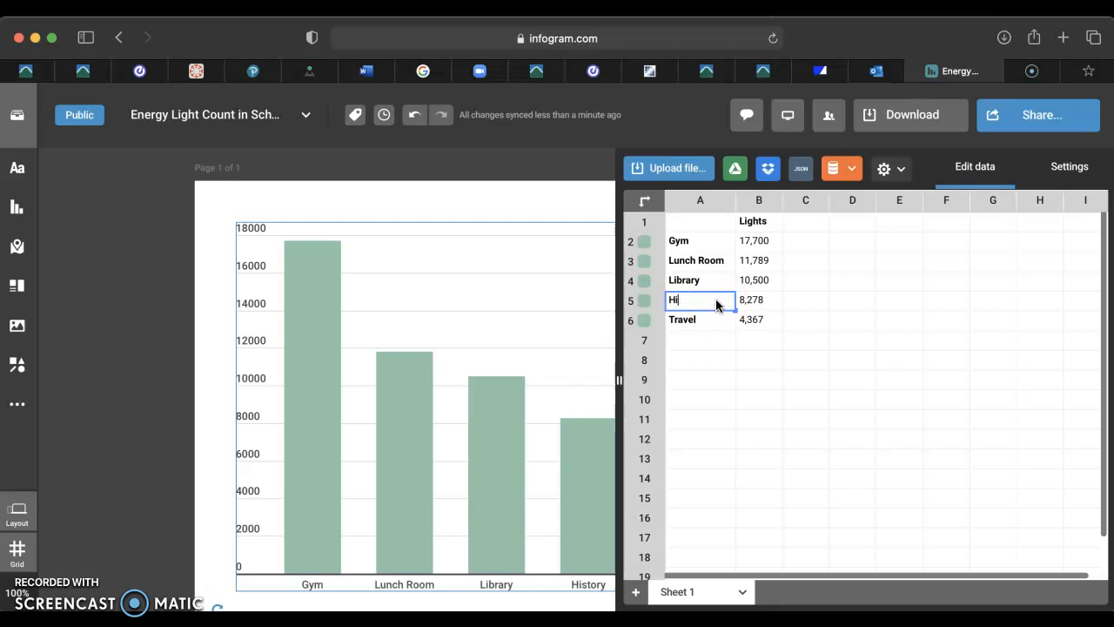
type("Computer Room")
Rename the last category label to Main Office.
left_click(707, 315)
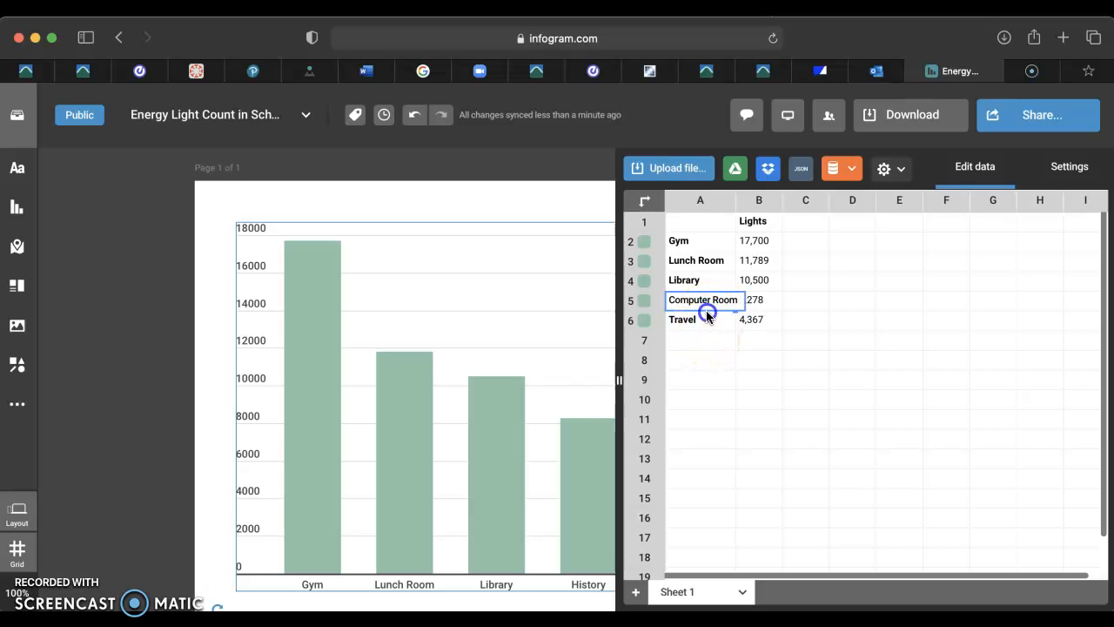
type("Tr")
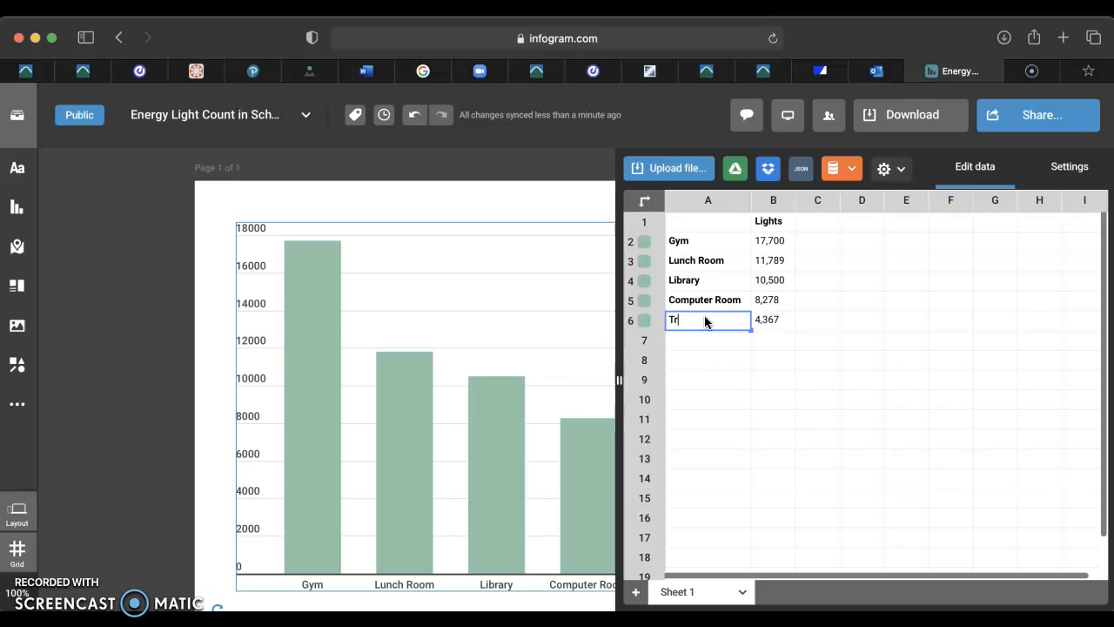
key("BackSpace")
key("BackSpace")
type("Main Office")
Set the Gym light count to 52 and the Lunch Room count to 44.
left_click(786, 242)
key("BackSpace")
key("BackSpace")
key("BackSpace")
key("BackSpace")
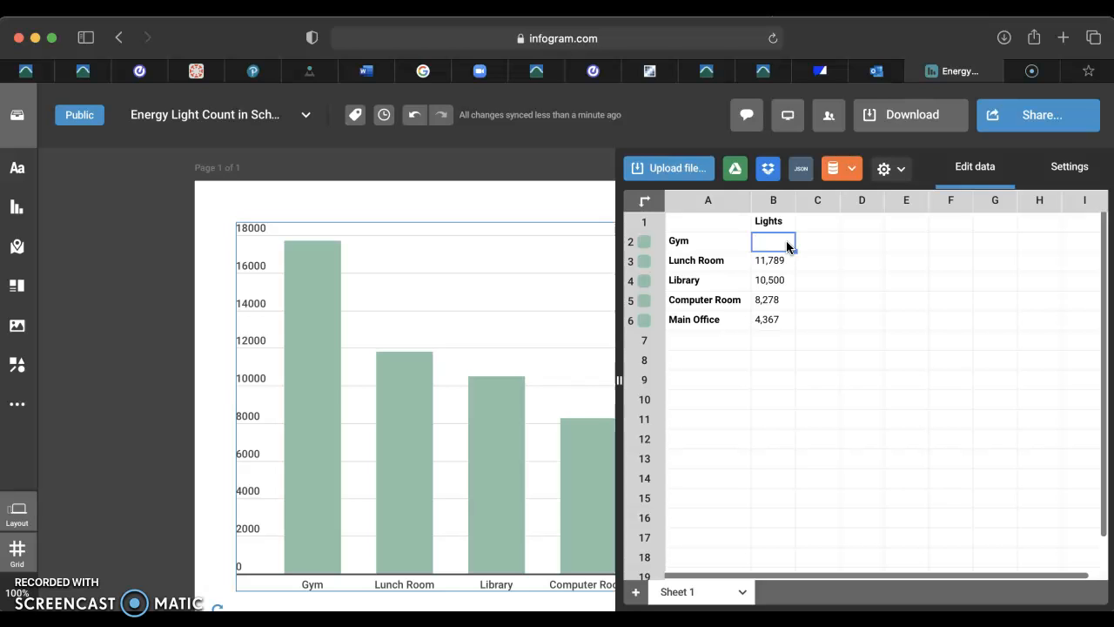
type("2")
left_click(783, 261)
key("BackSpace")
key("BackSpace")
key("BackSpace")
key("BackSpace")
key("BackSpace")
key("BackSpace")
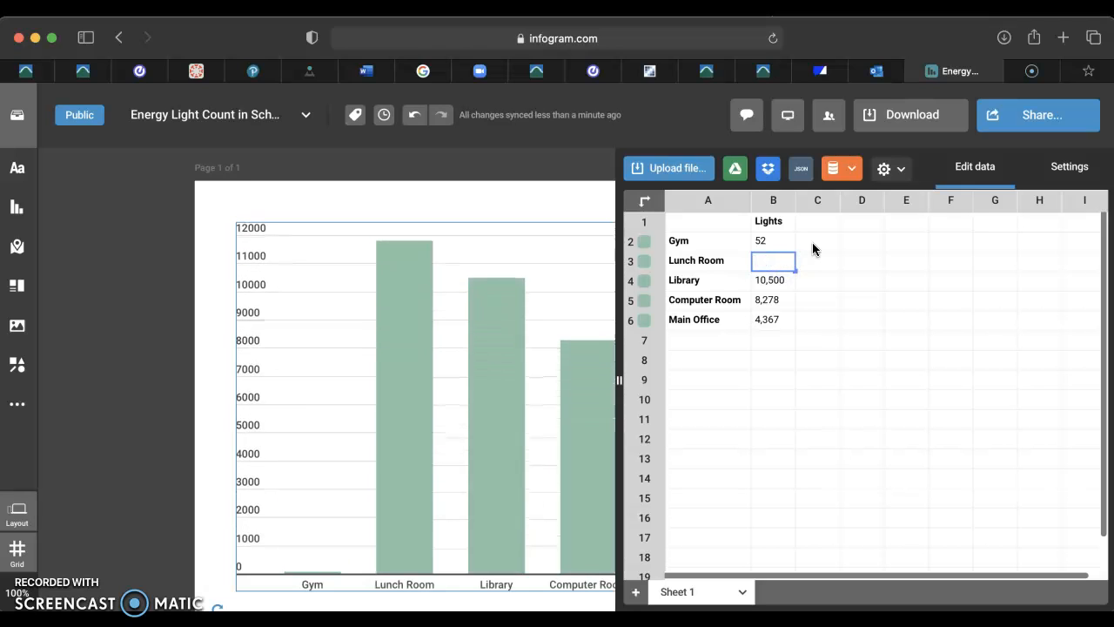
type("44")
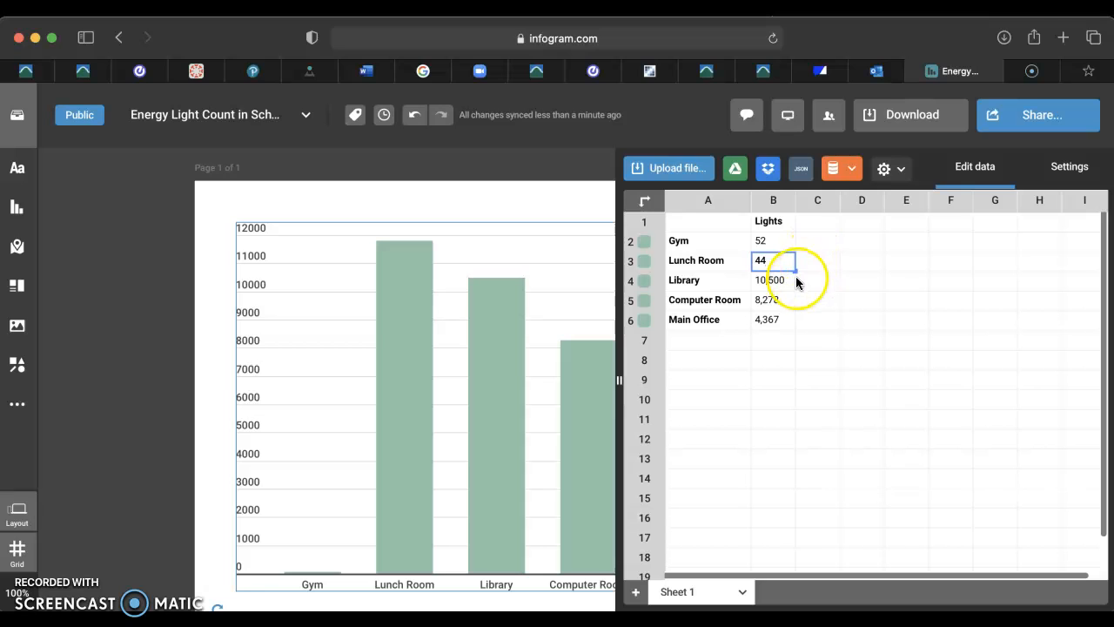
Set the Library light count to 35 and the Computer Room count to 23.
double_click(783, 285)
key("BackSpace")
key("BackSpace")
key("BackSpace")
key("BackSpace")
key("BackSpace")
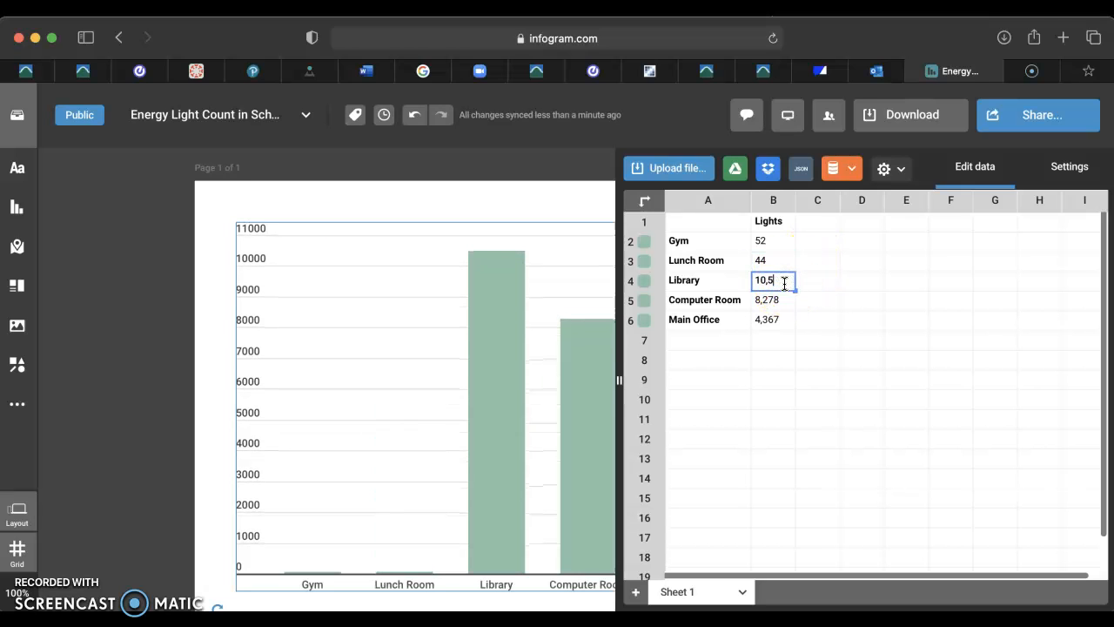
key("BackSpace")
type("35")
left_click(784, 300)
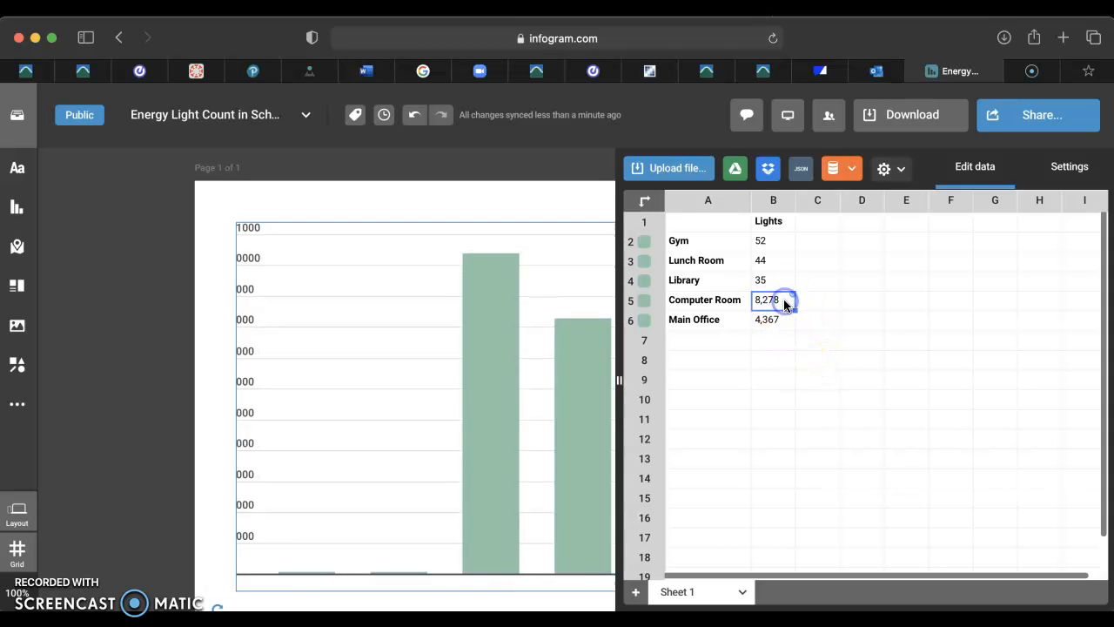
key("BackSpace")
type("23")
Set the Main Office light count to 21.
left_click(782, 336)
key("BackSpace")
key("BackSpace")
key("BackSpace")
key("BackSpace")
key("BackSpace")
type("21")
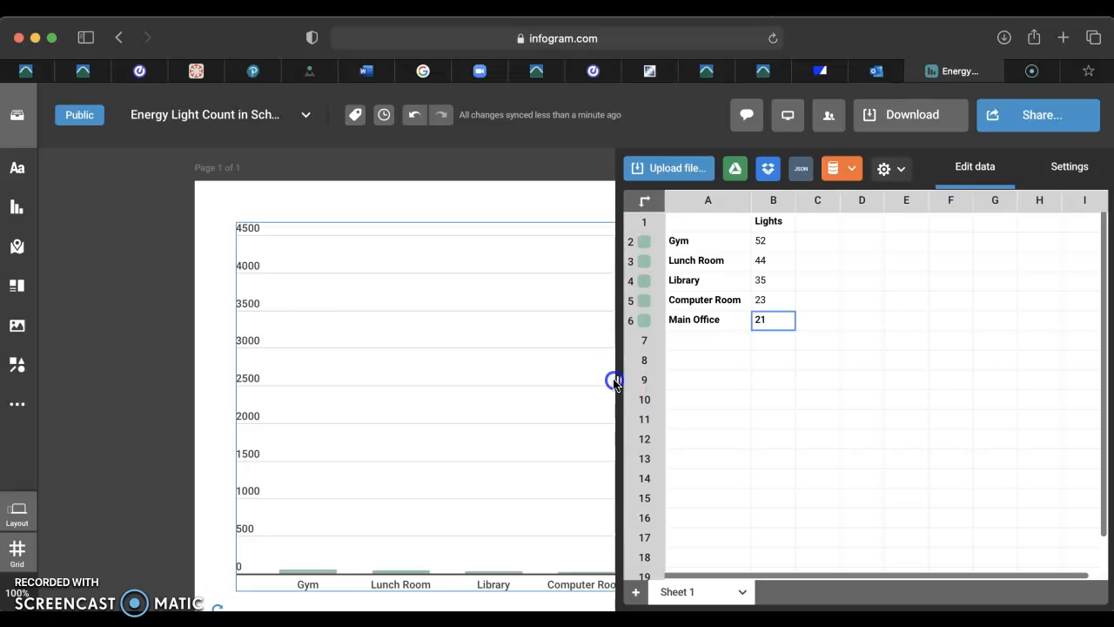
left_click(666, 381)
left_click(780, 349)
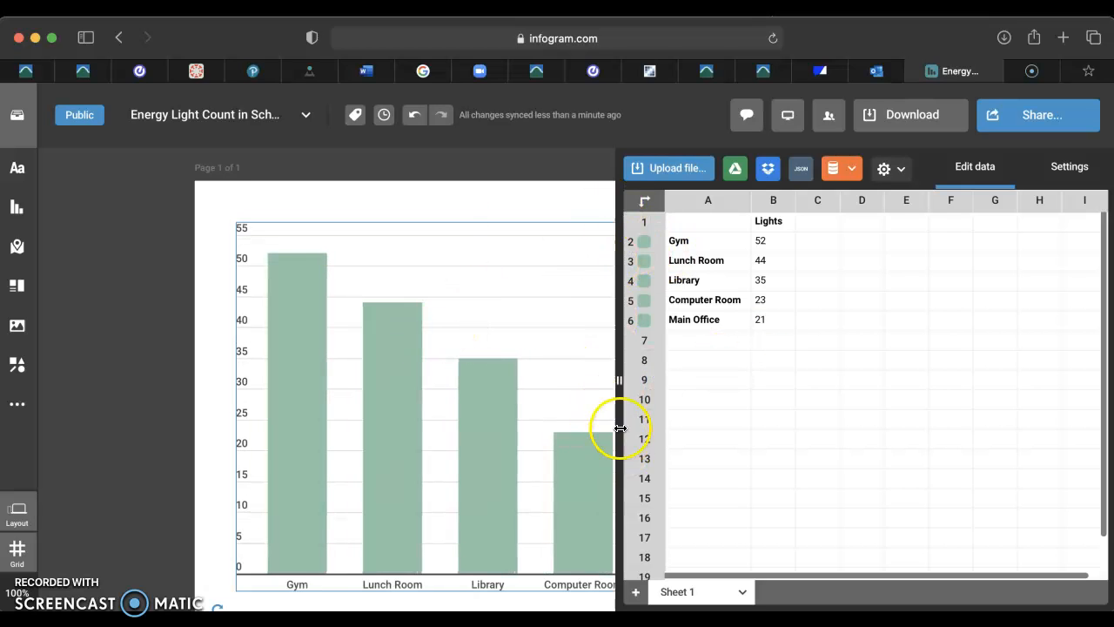
Close the data sheet and deselect the chart to view the full page.
left_click_drag(621, 381, 764, 378)
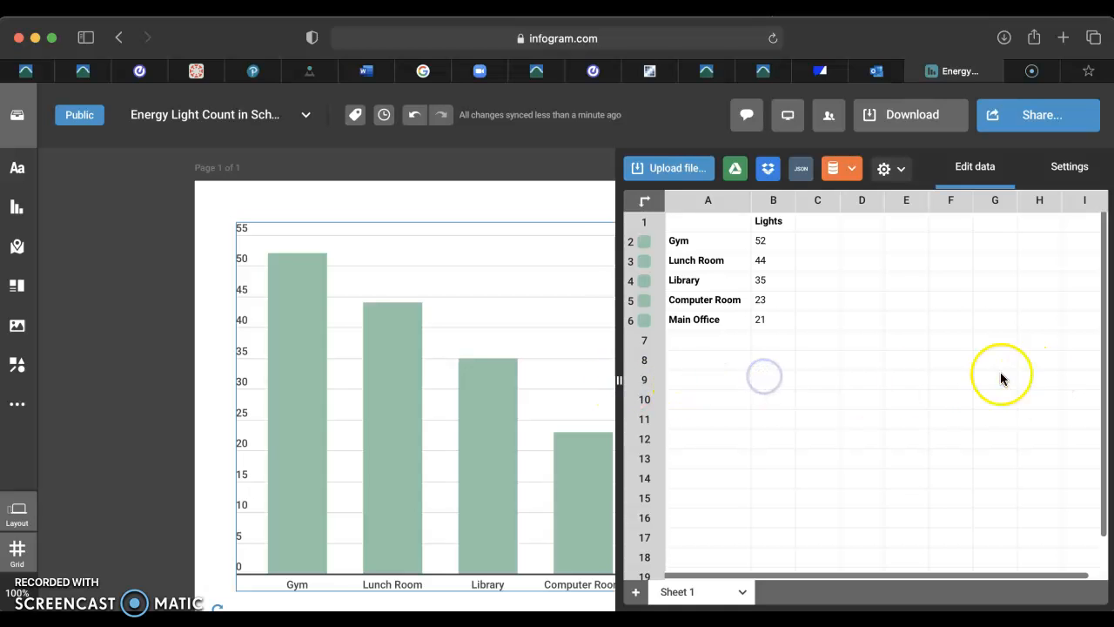
left_click(539, 215)
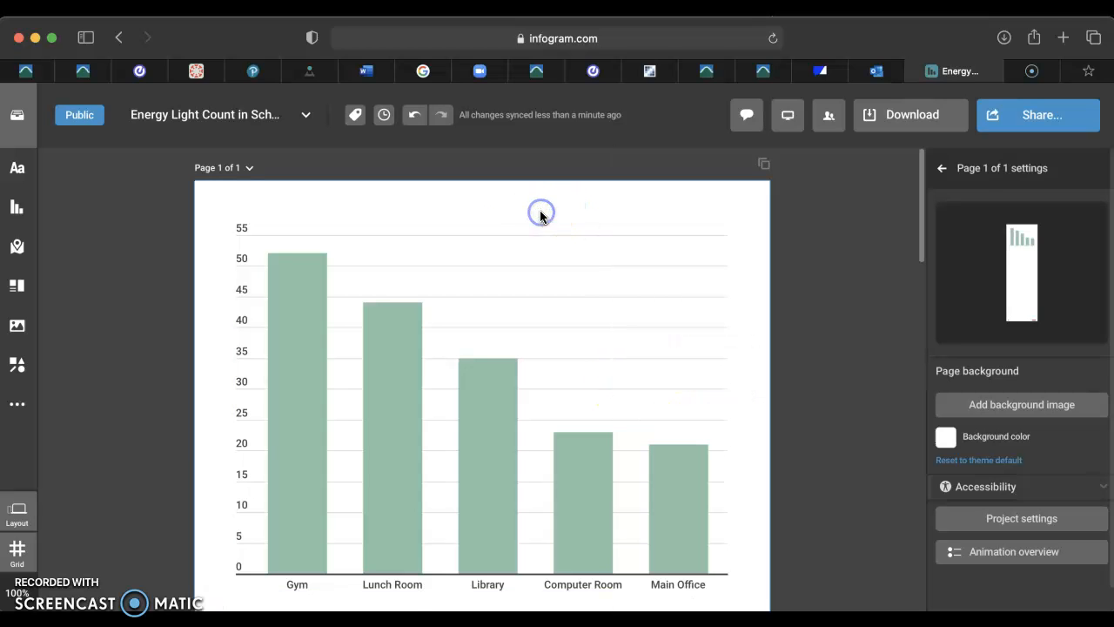
left_click(146, 296)
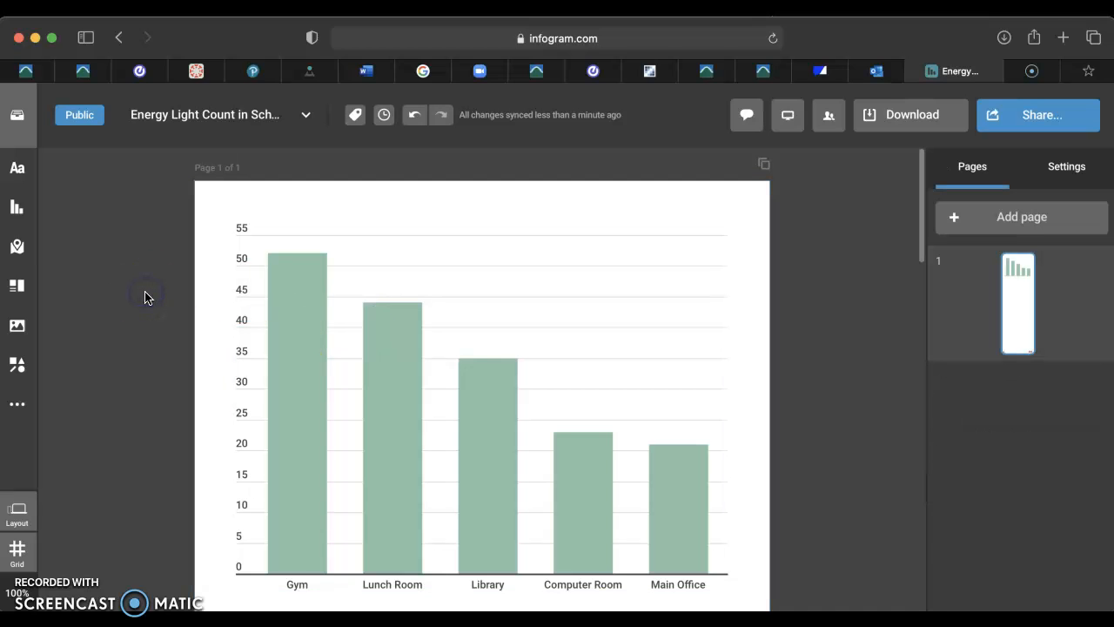
Check the bar values for each room on the chart.
left_click(475, 308)
left_click(378, 368)
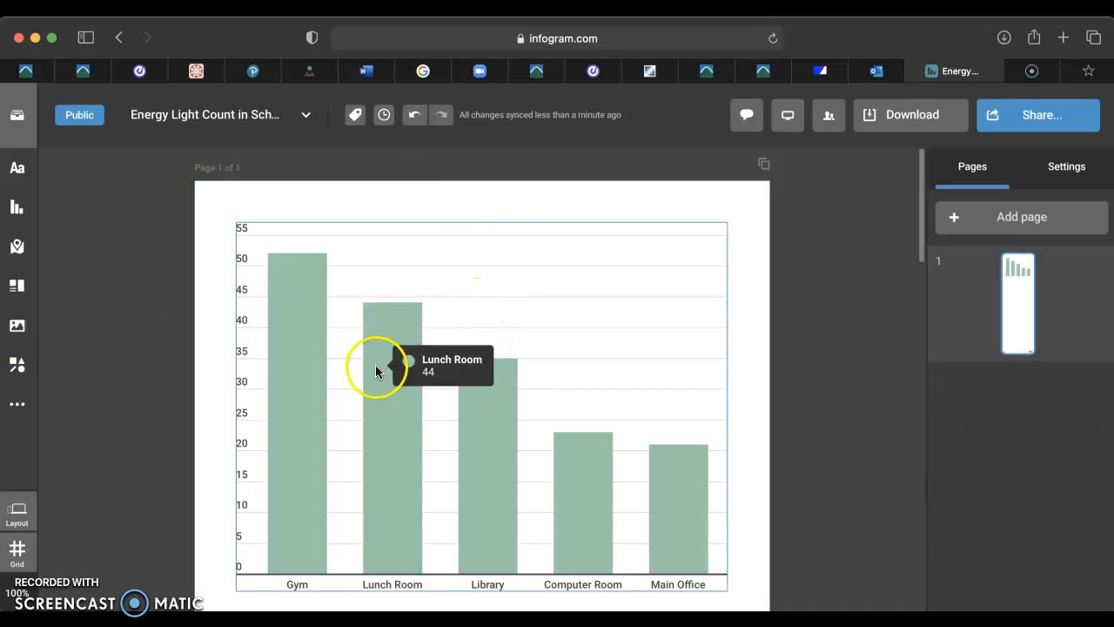
mouse_move(310, 403)
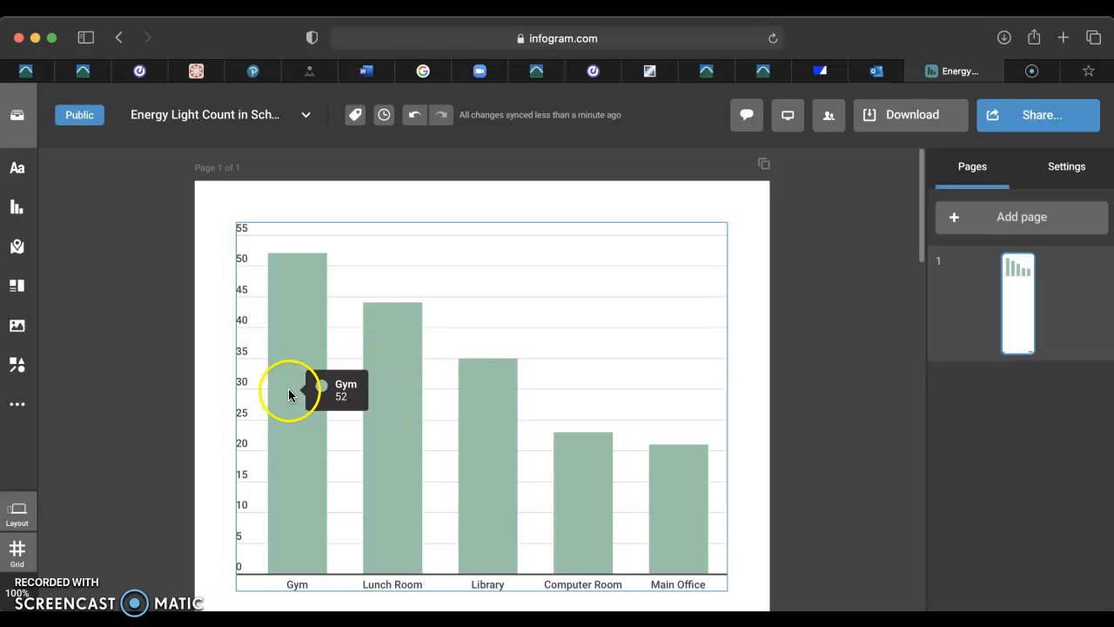
mouse_move(378, 412)
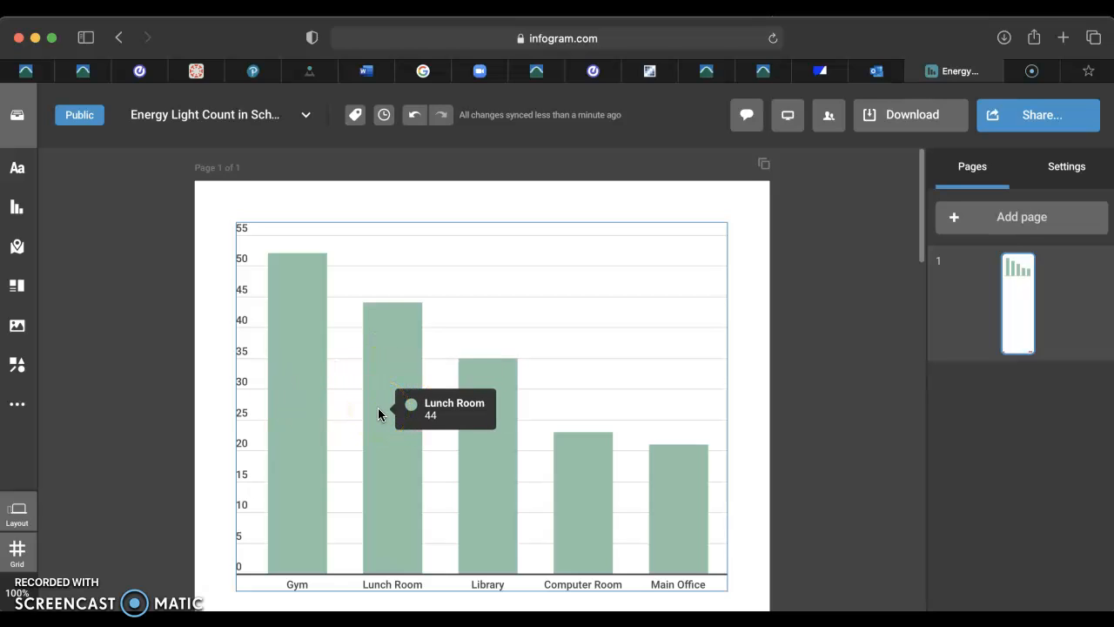
Search the graphics library for "bulb" and insert the outline light bulb icon onto the page.
mouse_move(470, 423)
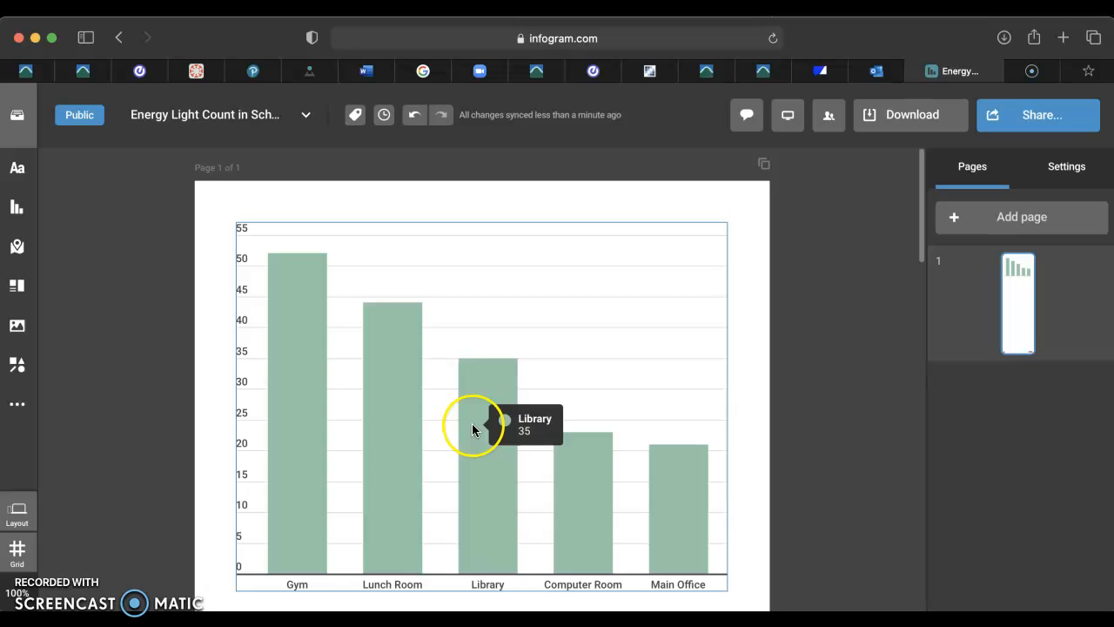
mouse_move(587, 477)
mouse_move(704, 538)
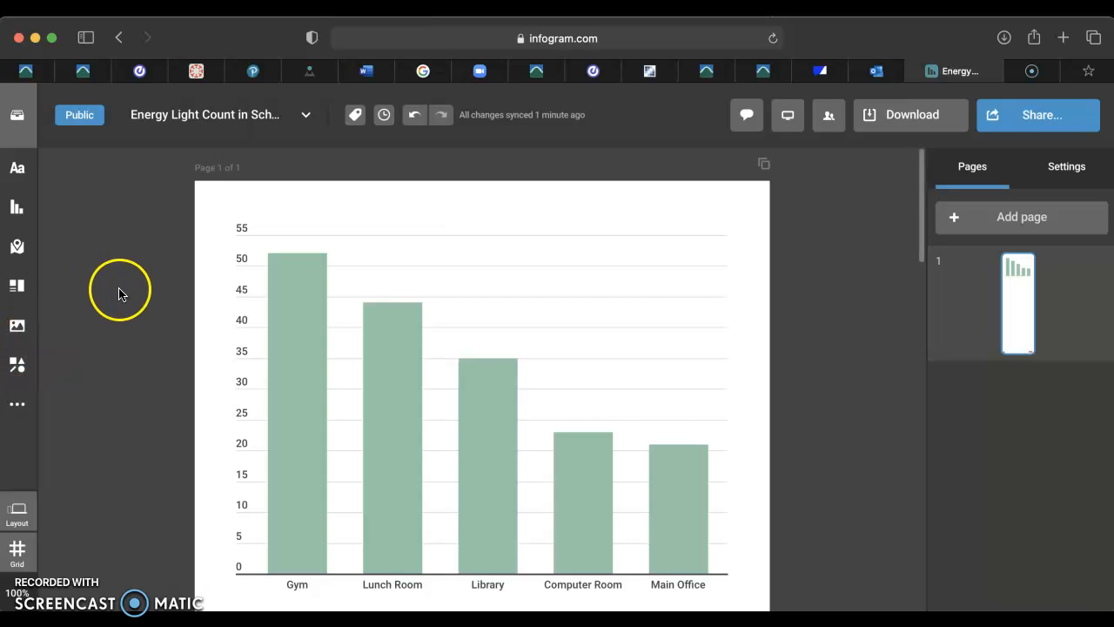
left_click(18, 325)
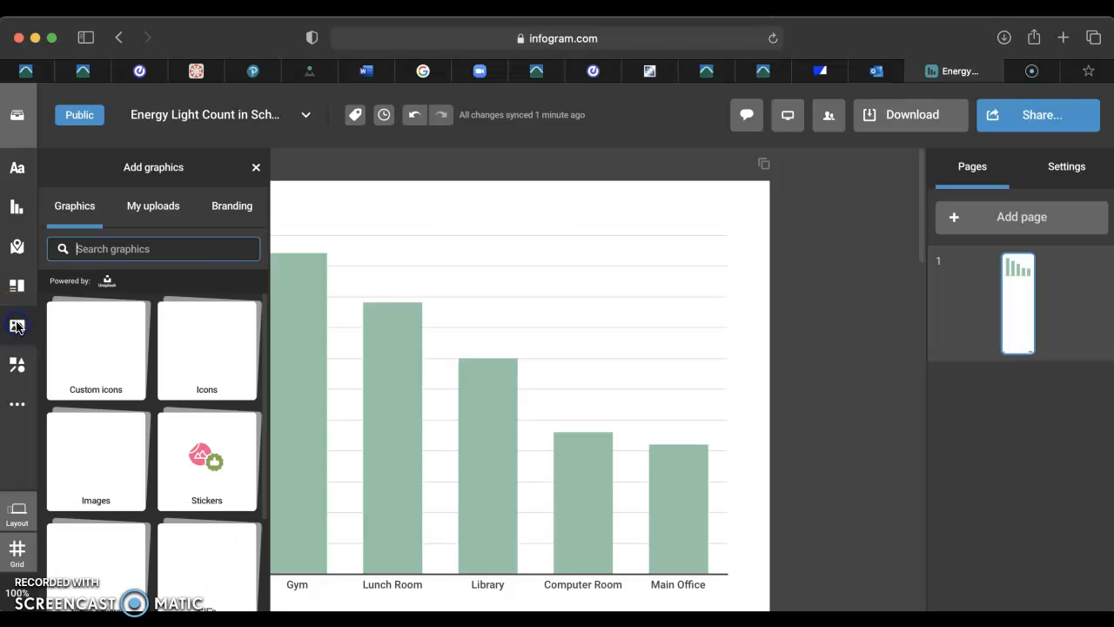
left_click(194, 251)
type("bulb")
left_click(148, 290)
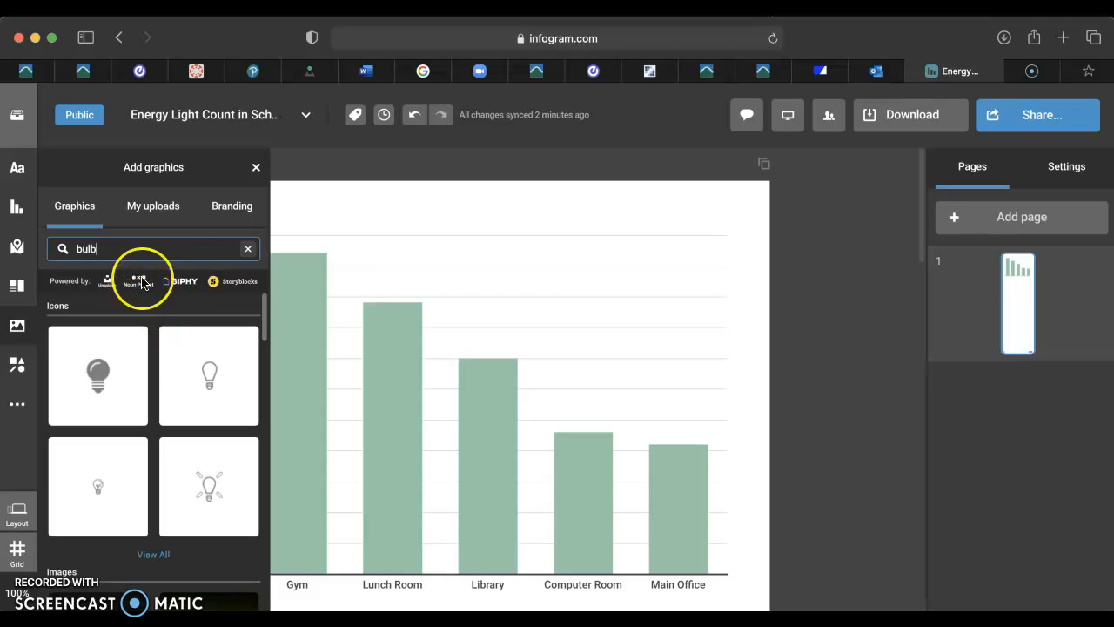
left_click(218, 373)
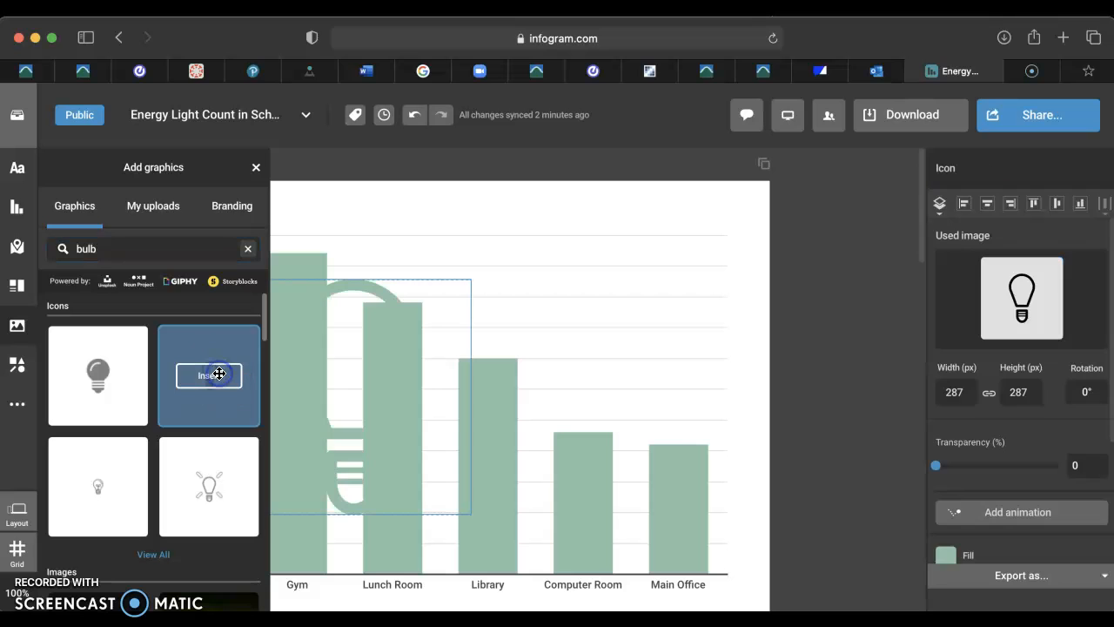
Shrink the bulb icon to about 144 px and place it in the chart's upper-right corner.
left_click_drag(673, 233, 708, 199)
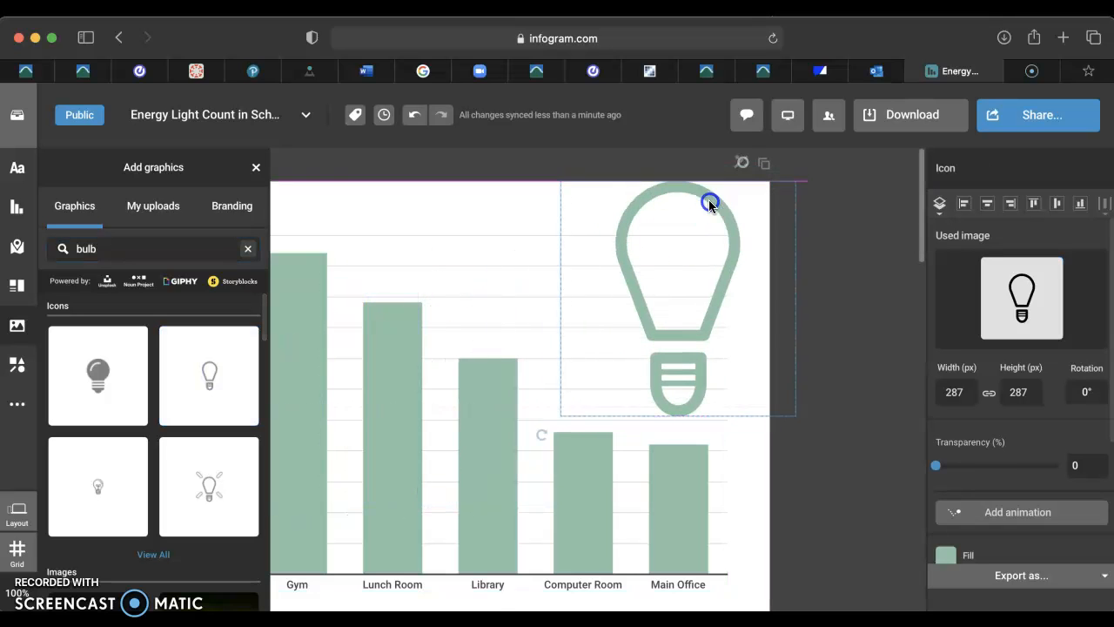
left_click_drag(550, 421, 651, 289)
left_click_drag(691, 252, 659, 246)
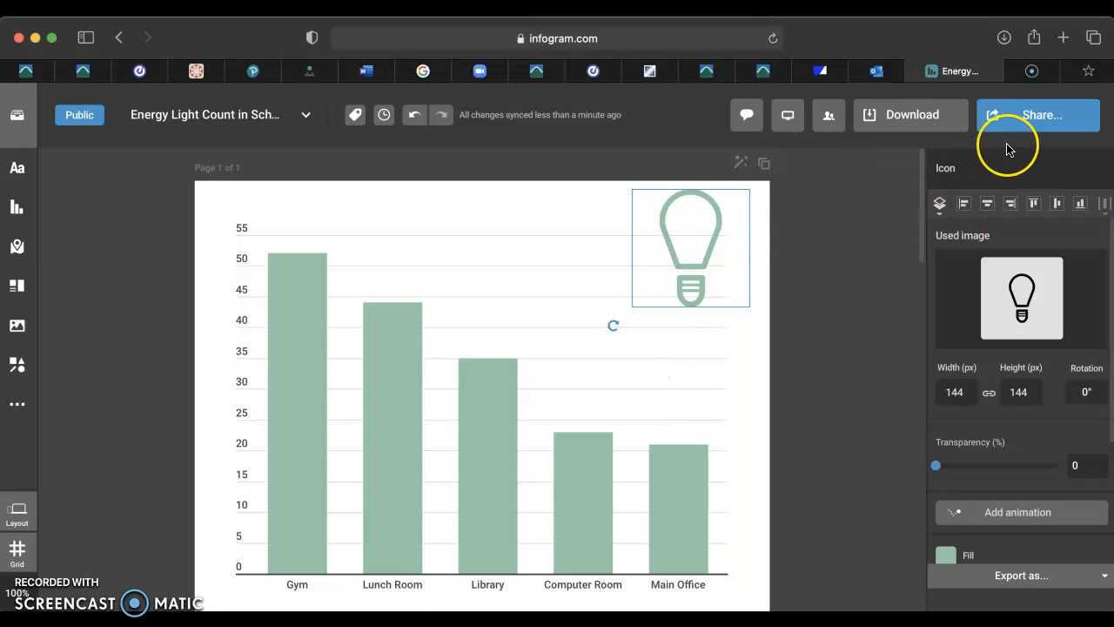
Open the Publish & Share options, view the project online in a new tab, and return to the editor.
left_click(1047, 117)
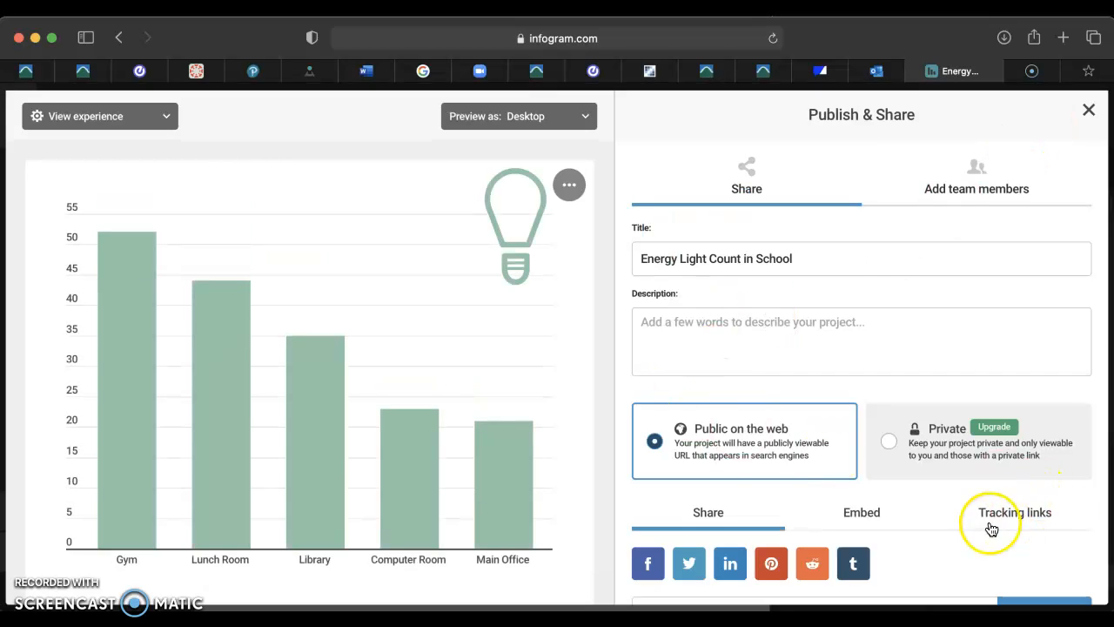
left_click(1101, 260)
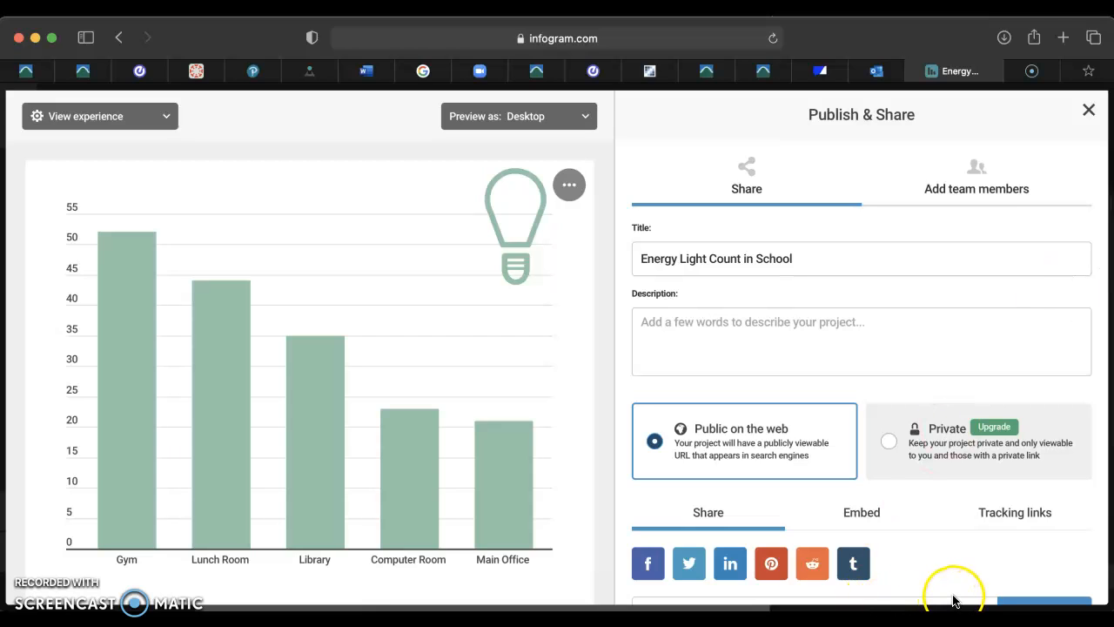
left_click(1005, 602)
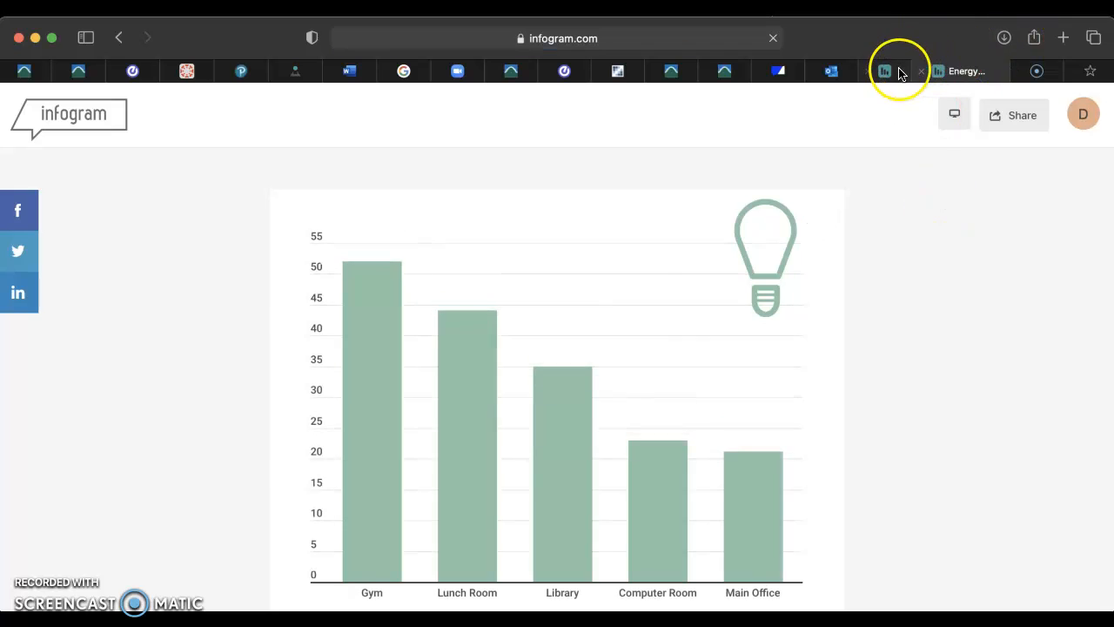
left_click(896, 71)
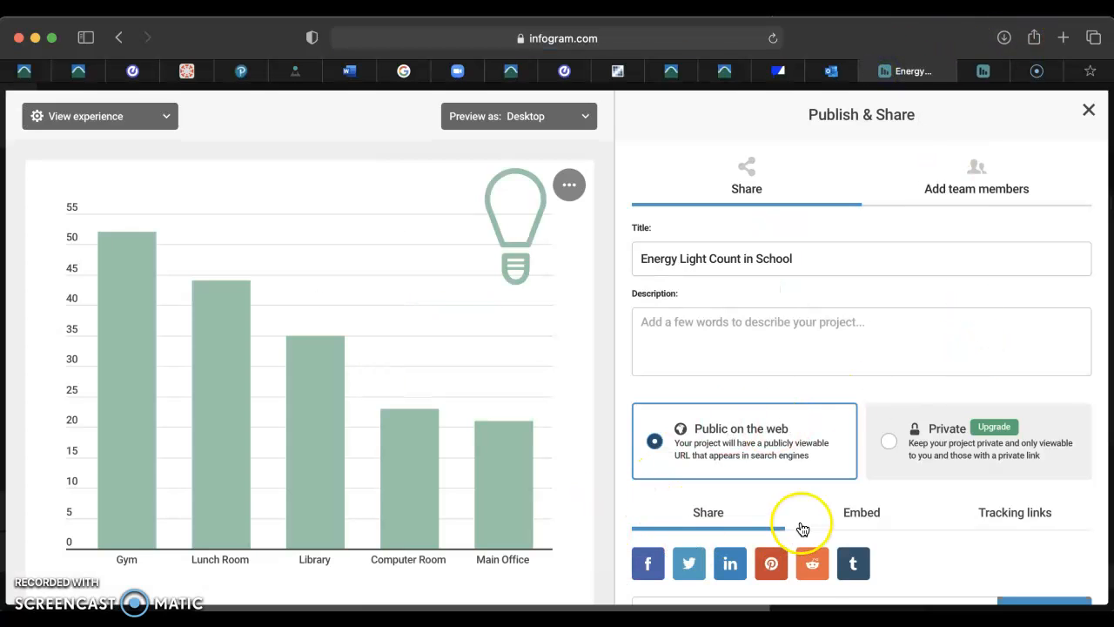
Open the send-as-email form from the share link area and enter the recipient's e-mail address.
left_click(609, 432)
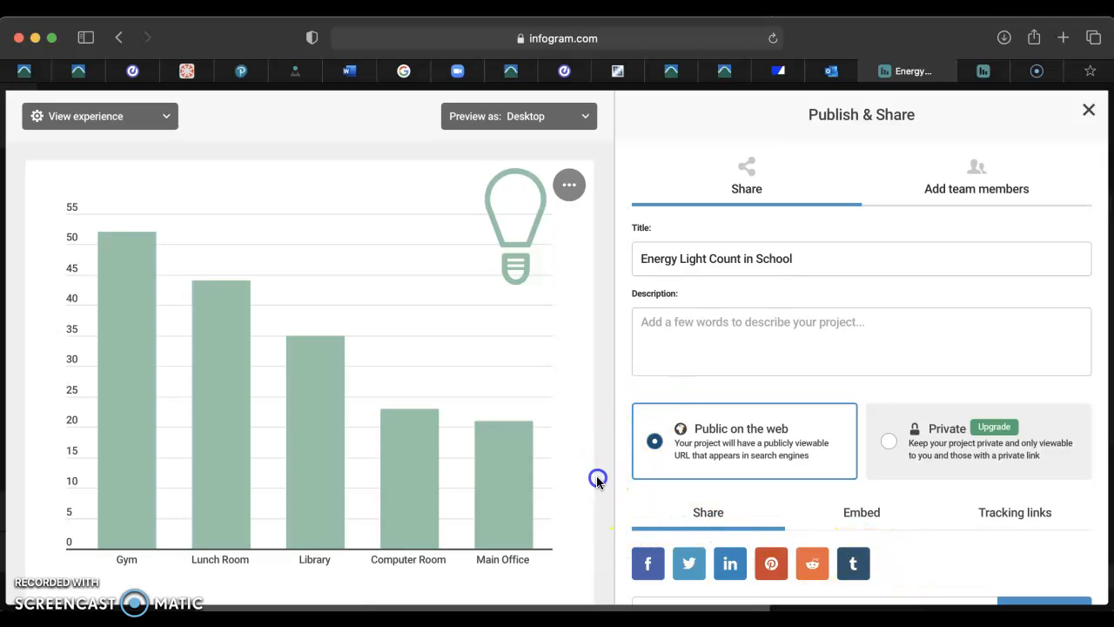
left_click(816, 597)
left_click(806, 602)
left_click(806, 603)
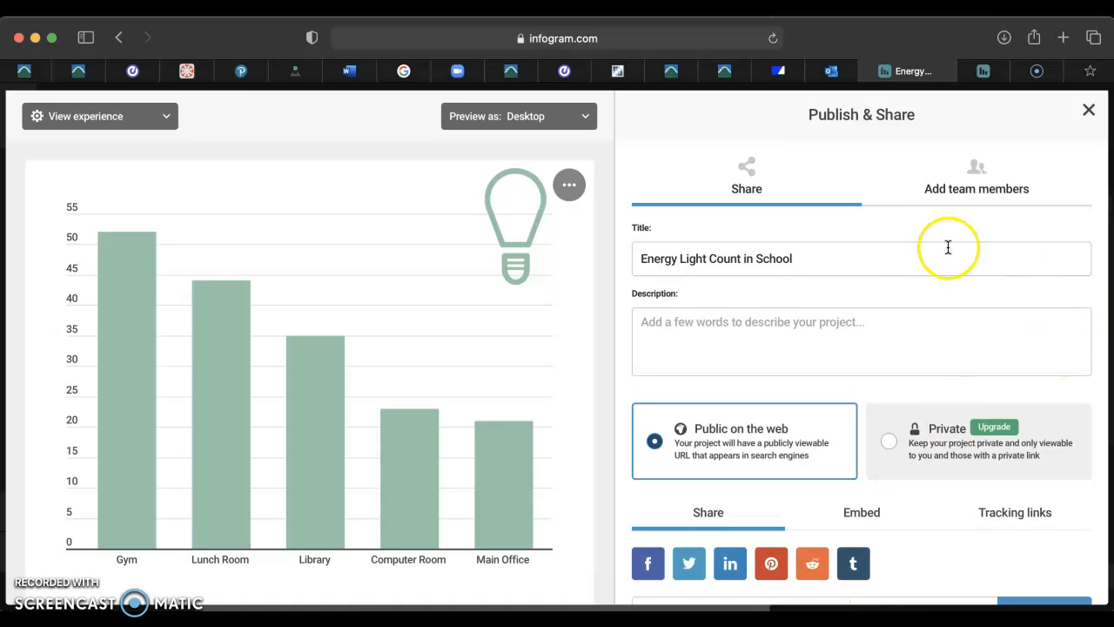
left_click(835, 229)
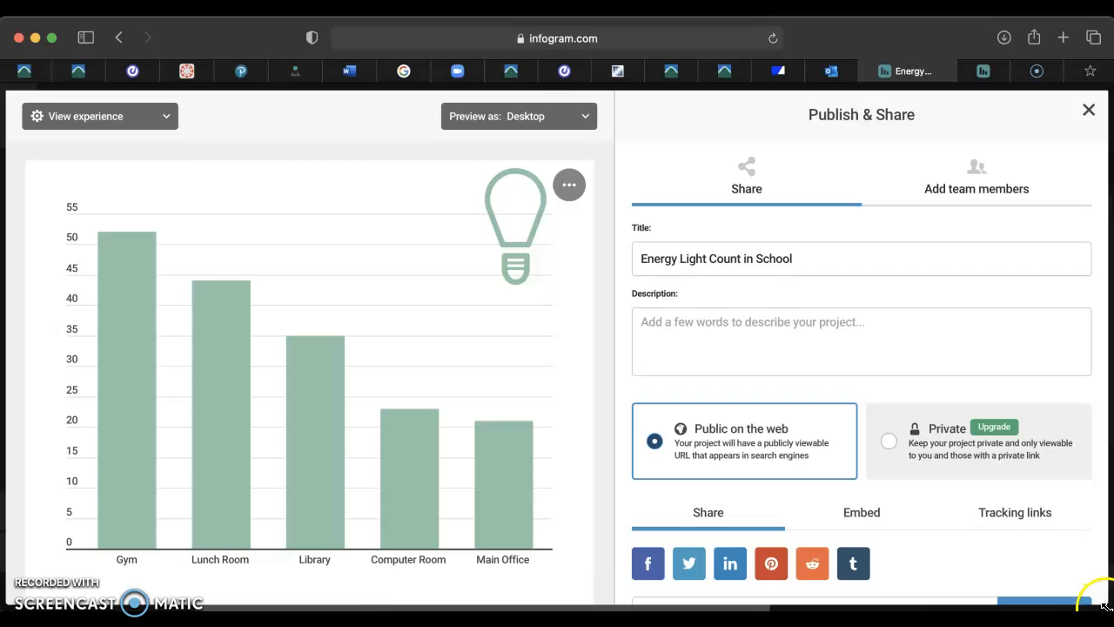
left_click_drag(1108, 609, 1113, 609)
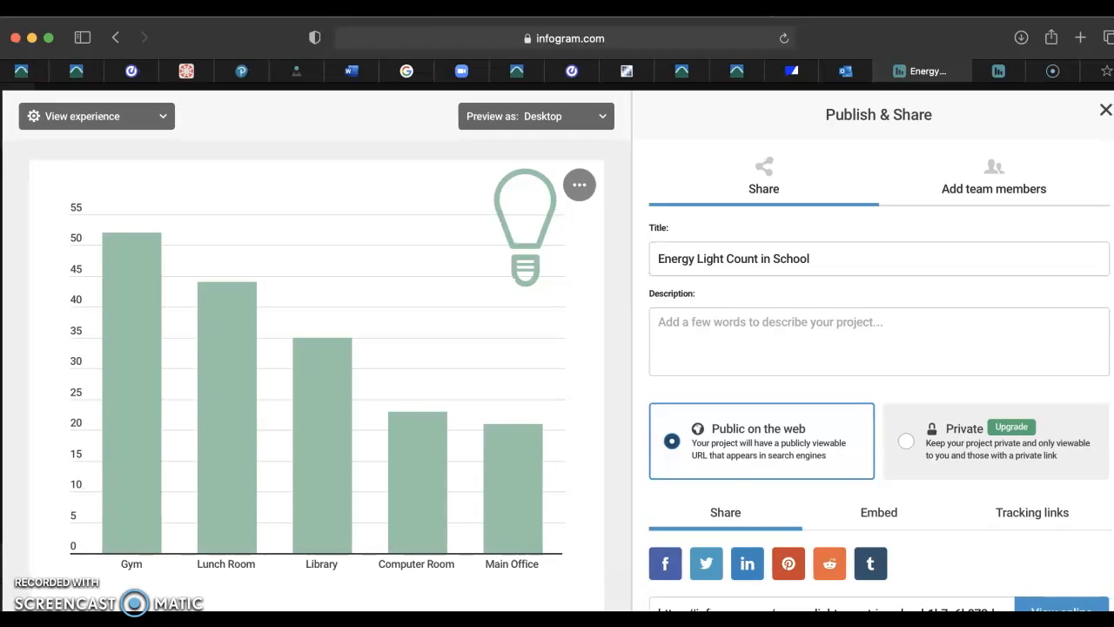
left_click(913, 609)
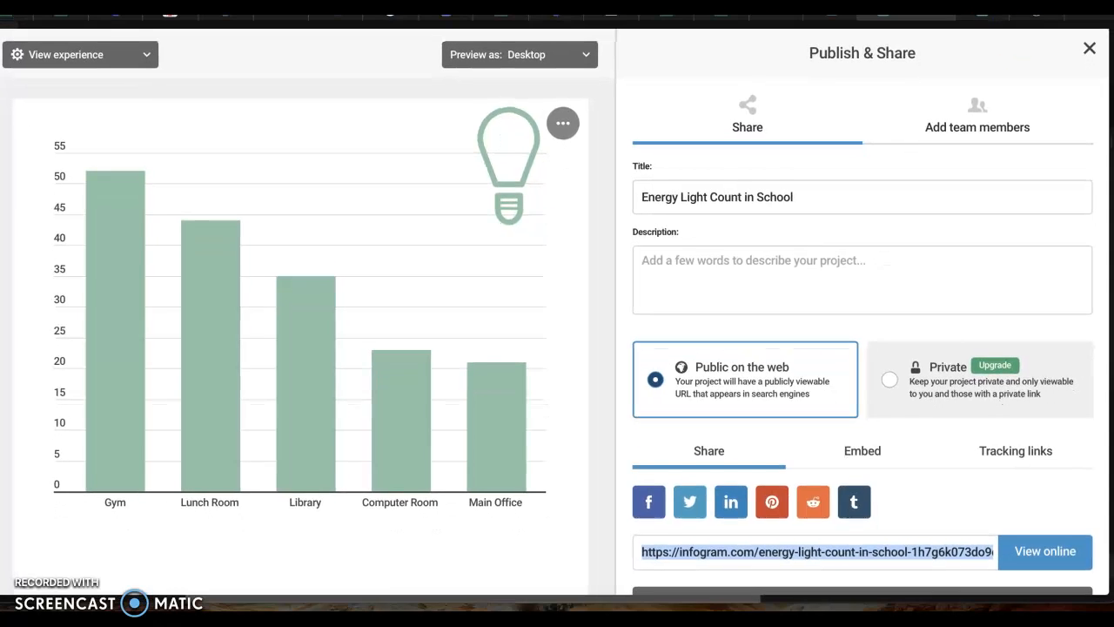
left_click(855, 589)
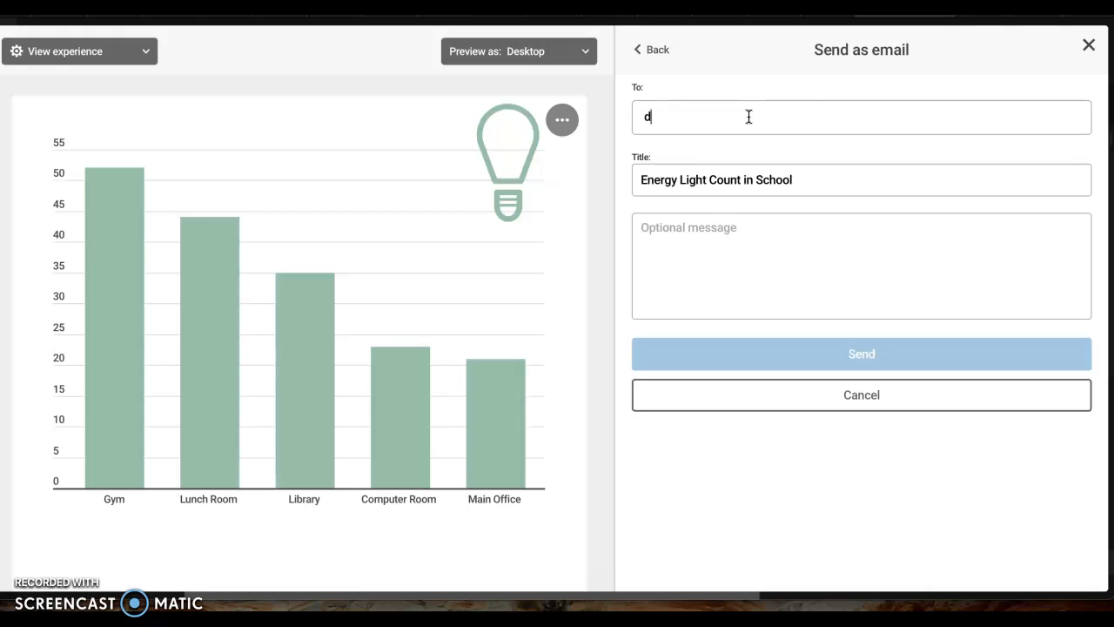
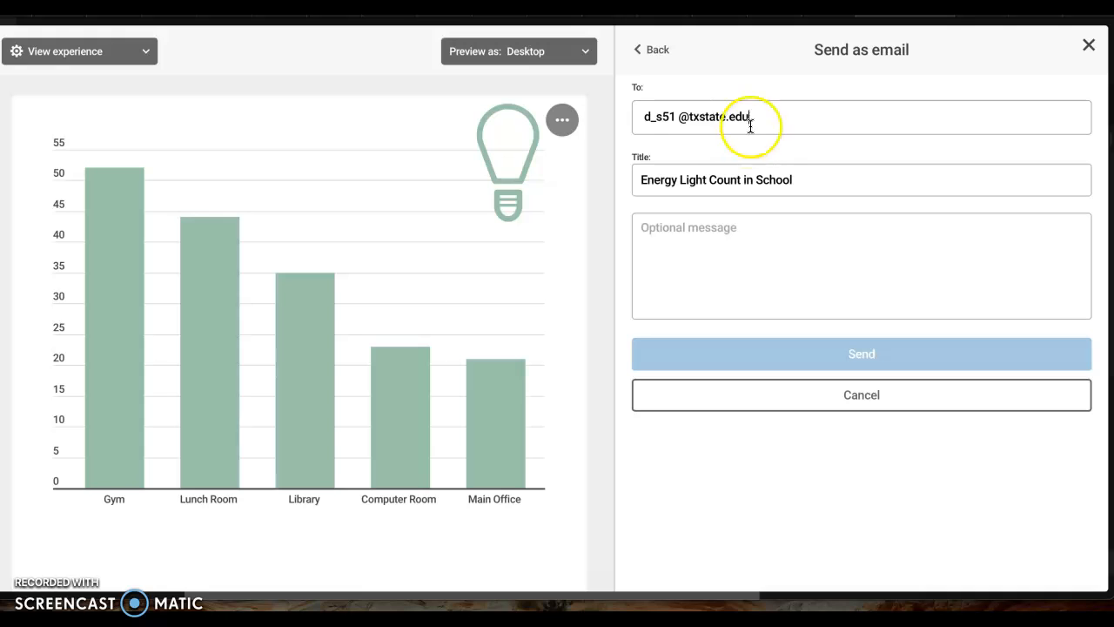
left_click(682, 116)
key("BackSpace")
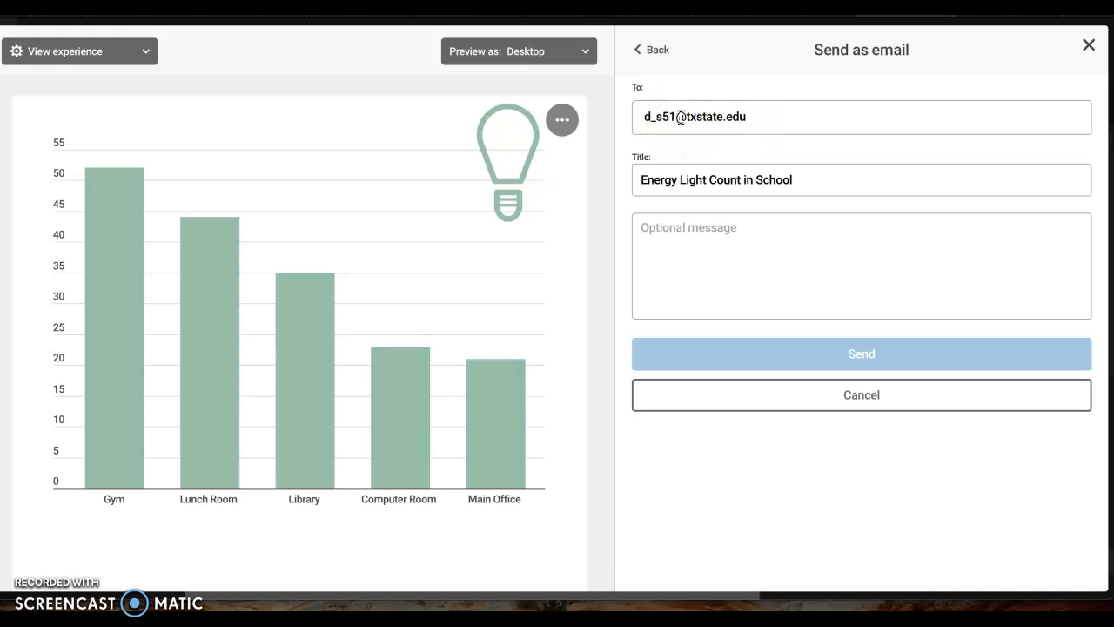
left_click(666, 120)
key("BackSpace")
type("z")
left_click(697, 235)
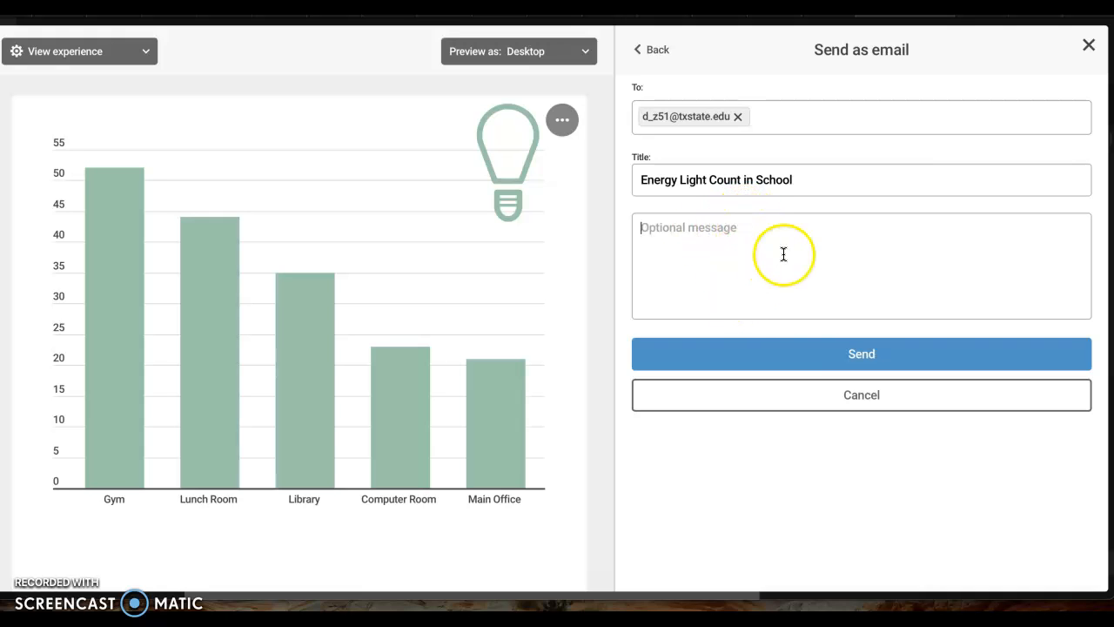
Send the Energy Light Count in School chart by e-mail and close the sharing panel.
left_click(811, 350)
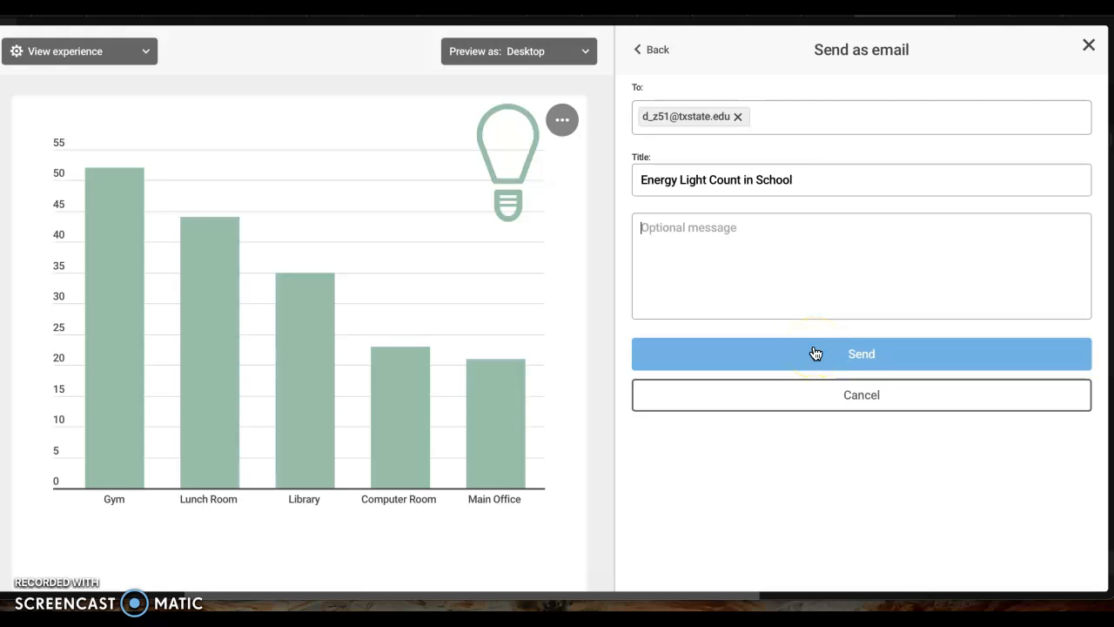
left_click(887, 310)
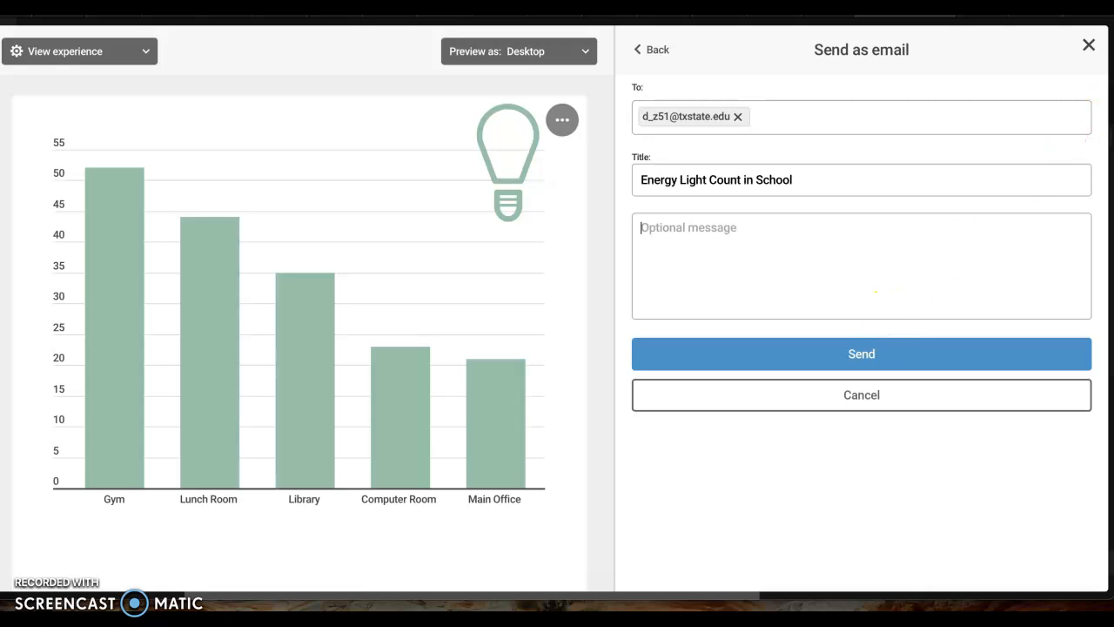
left_click(1089, 45)
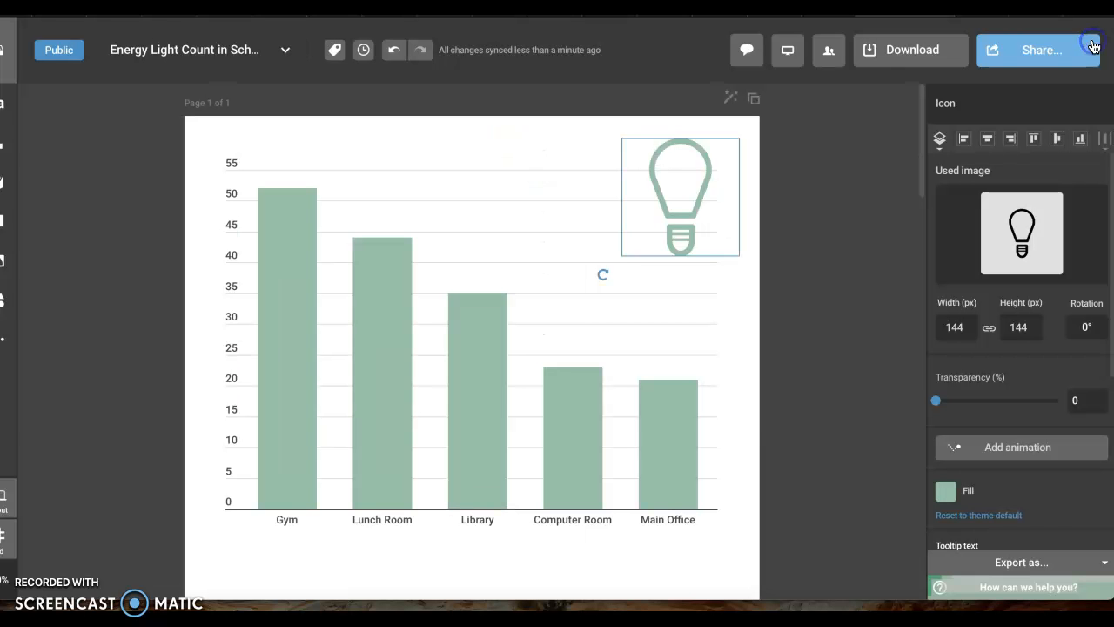